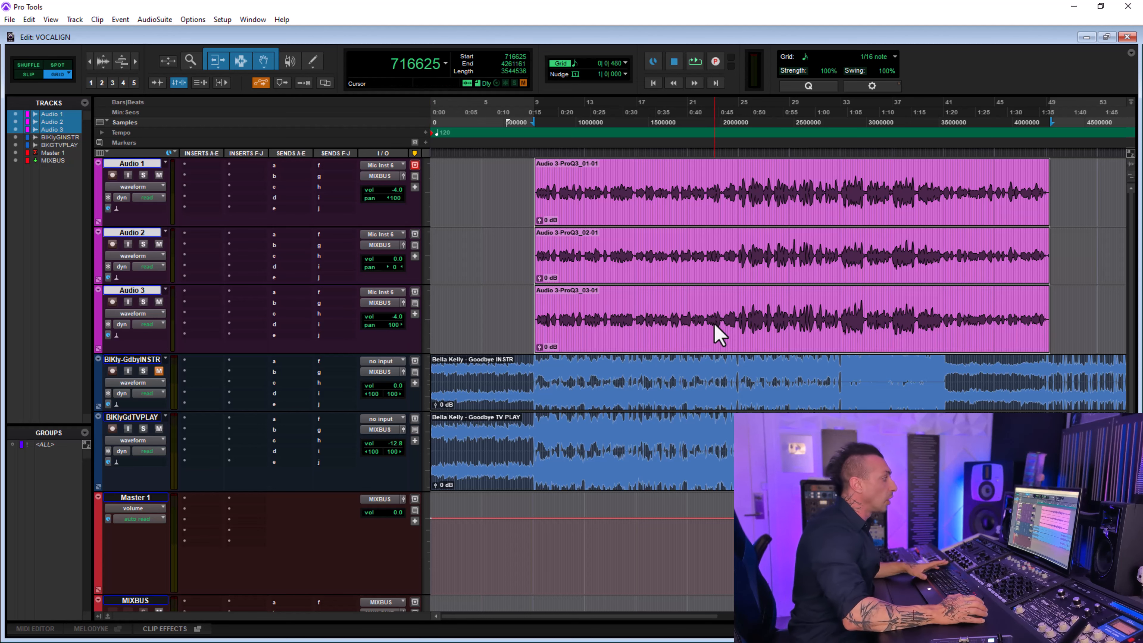
# Select the whole Audio 3-ProQ3_02-01 clip on the Audio 2 track
pyautogui.press('t')
pyautogui.press('r')
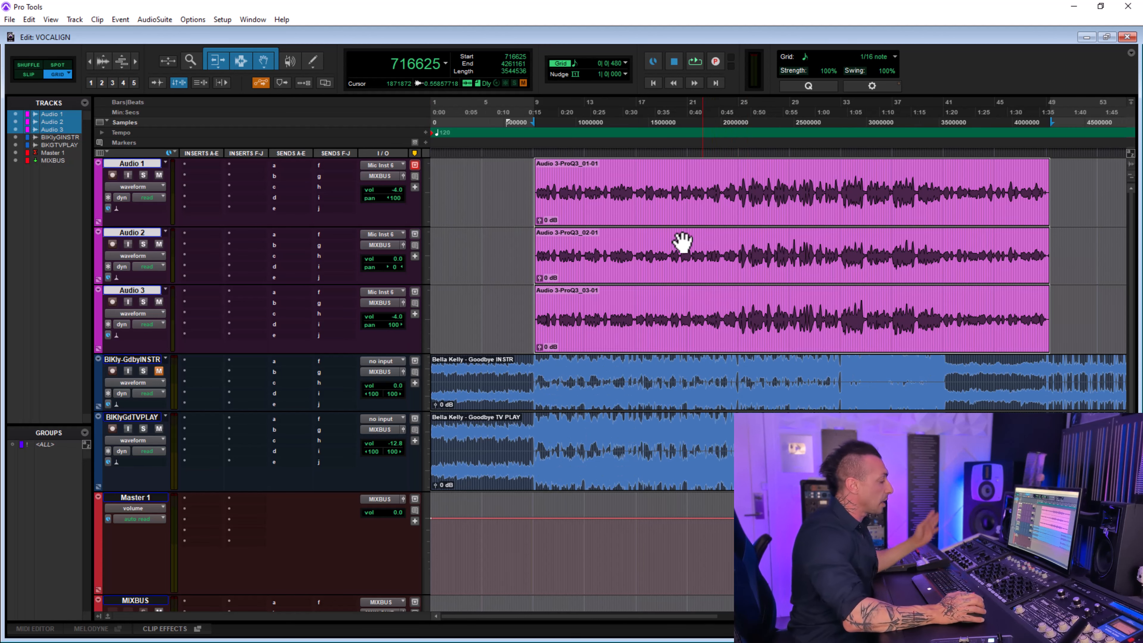
pyautogui.press('t')
pyautogui.press('t')
pyautogui.press('t')
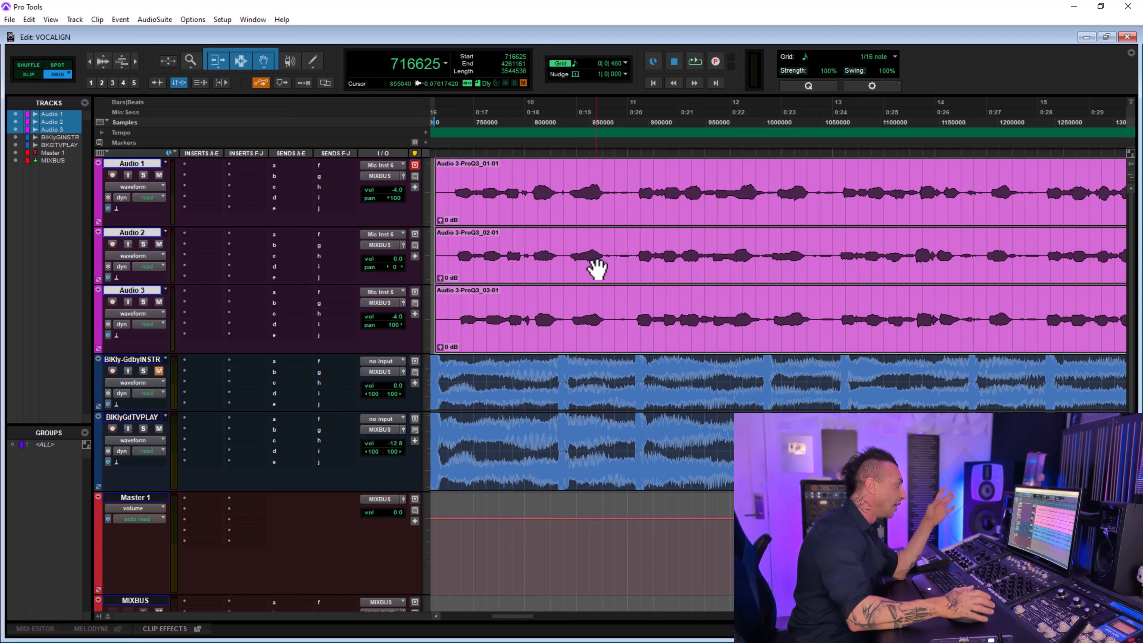
pyautogui.moveTo(447, 248); pyautogui.dragTo(1012, 261)
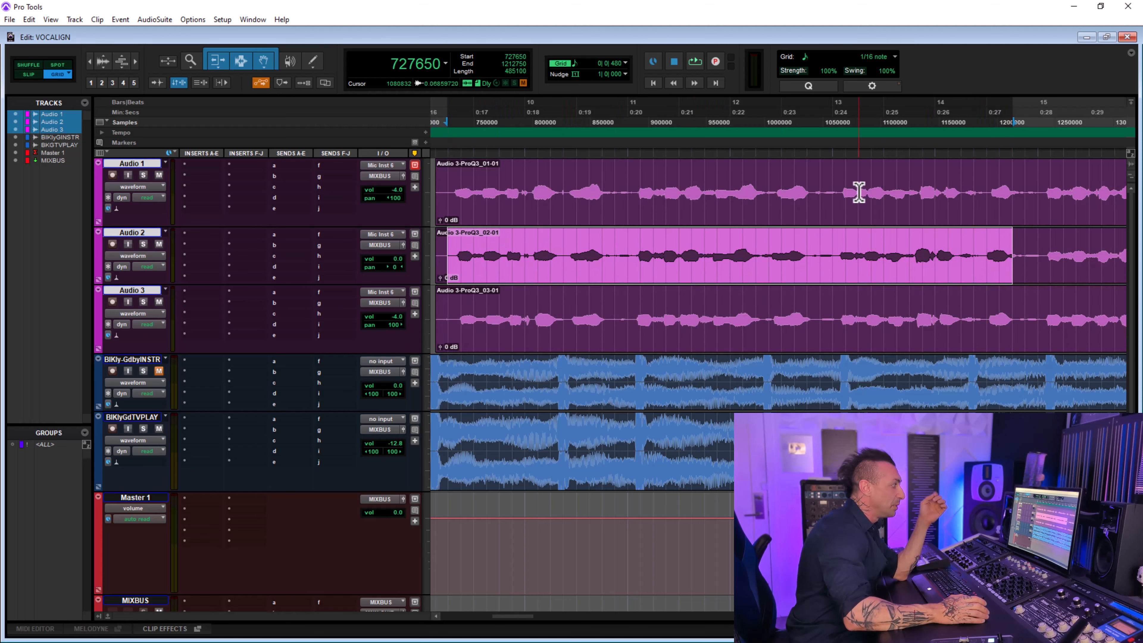
pyautogui.moveTo(835, 192); pyautogui.dragTo(1043, 316)
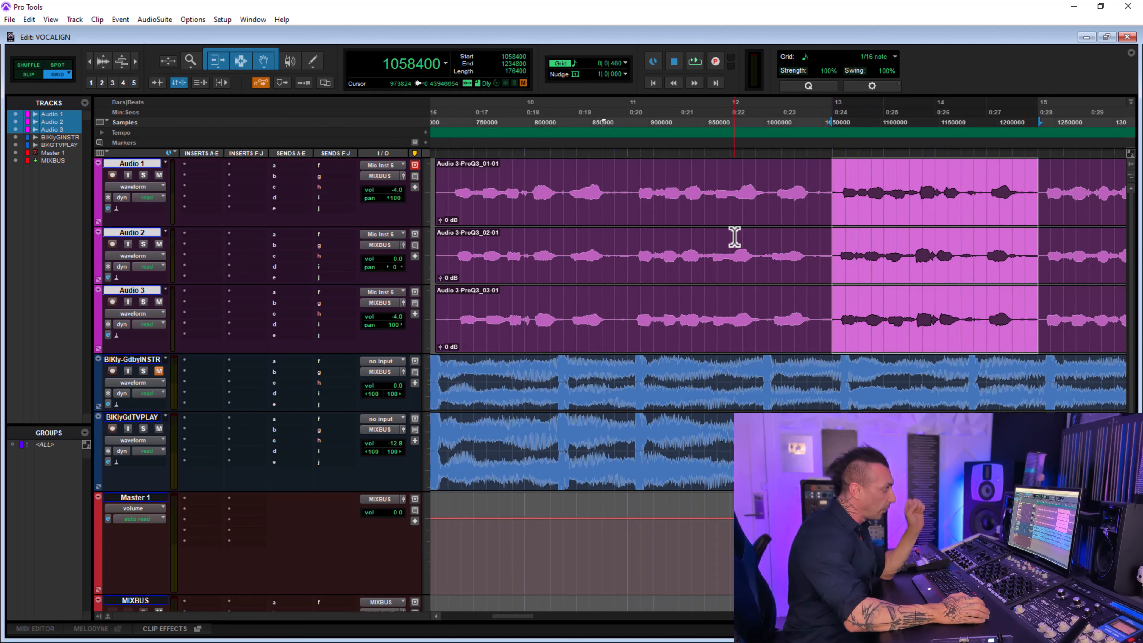
pyautogui.click(540, 265)
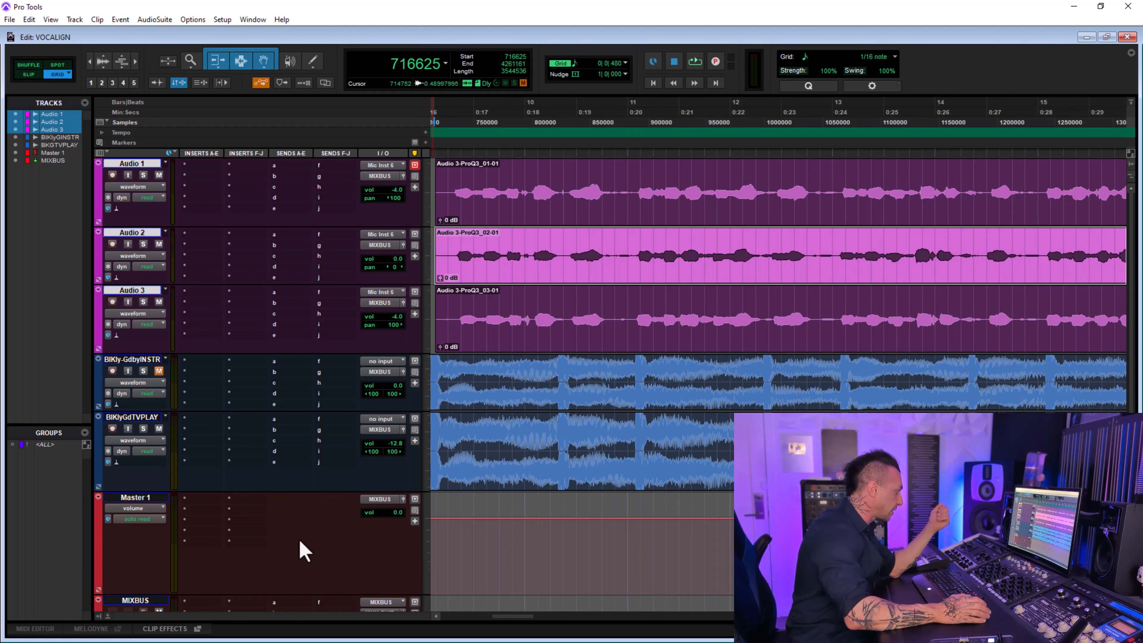
# Open the Synchro Arts VocAlign 6 Pro AudioSuite plug-in for the selected Audio 2 clip
pyautogui.click(164, 628)
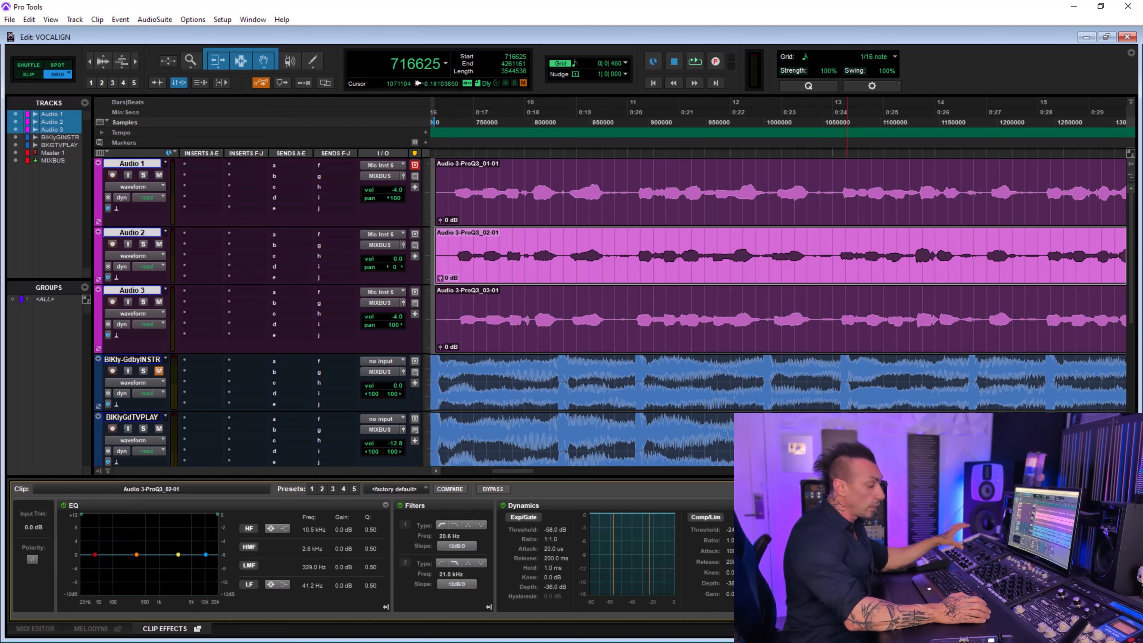
pyautogui.click(184, 629)
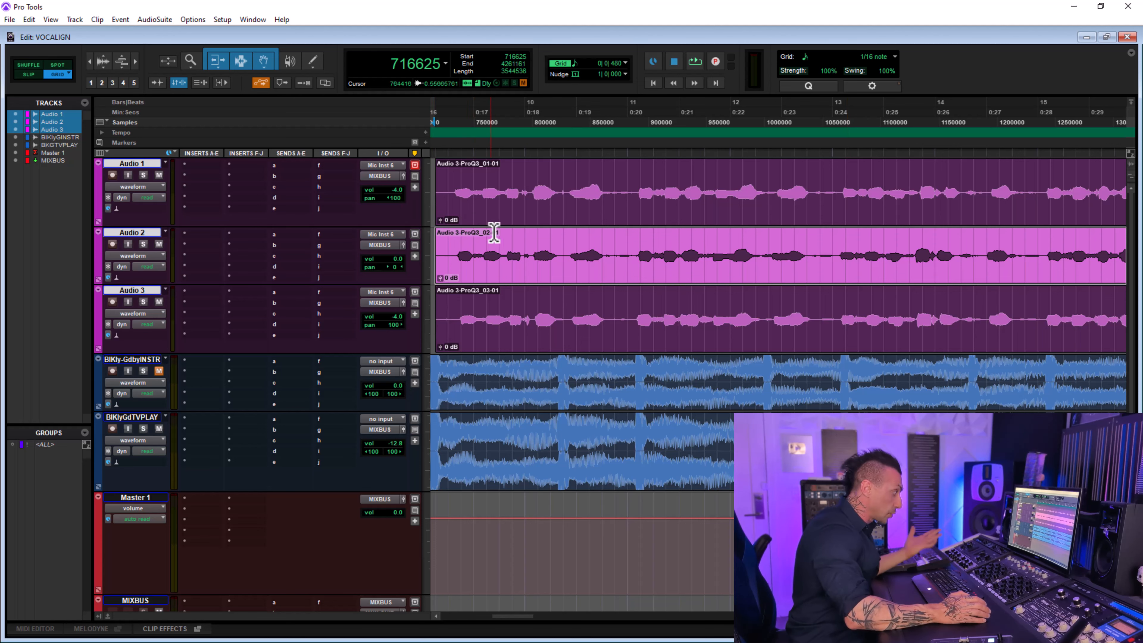
pyautogui.click(154, 19)
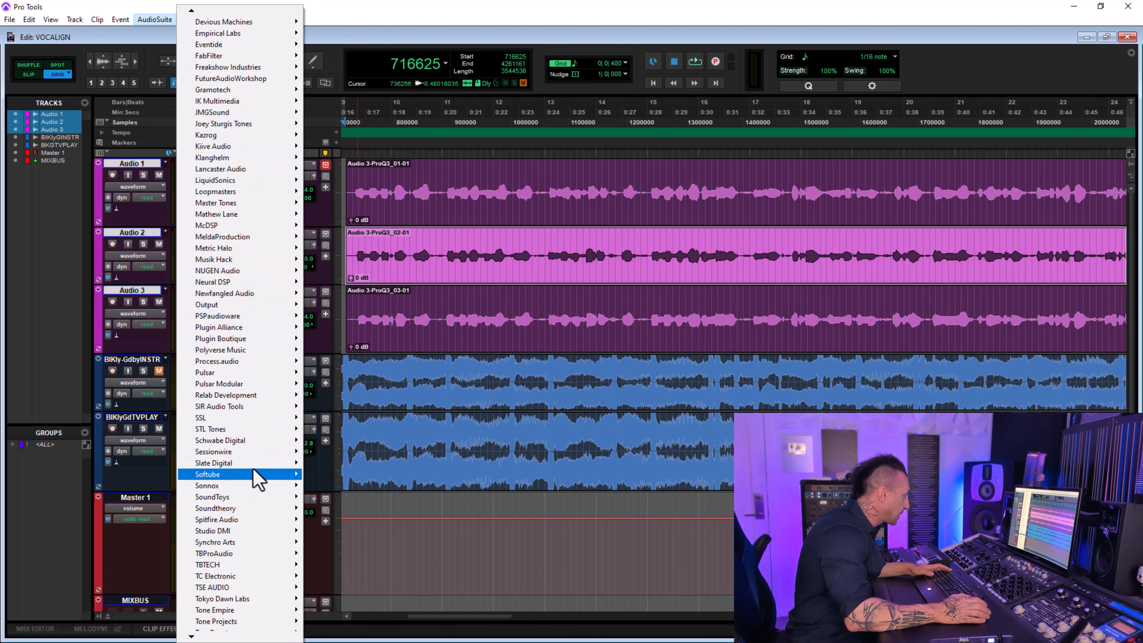
pyautogui.moveTo(285, 542)
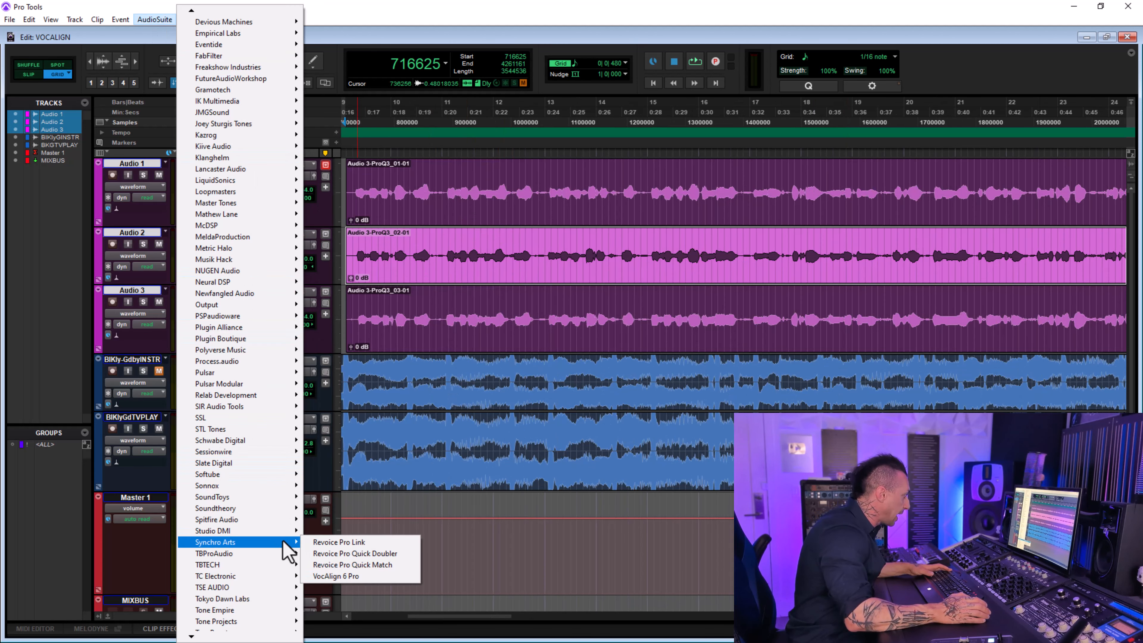
pyautogui.click(342, 576)
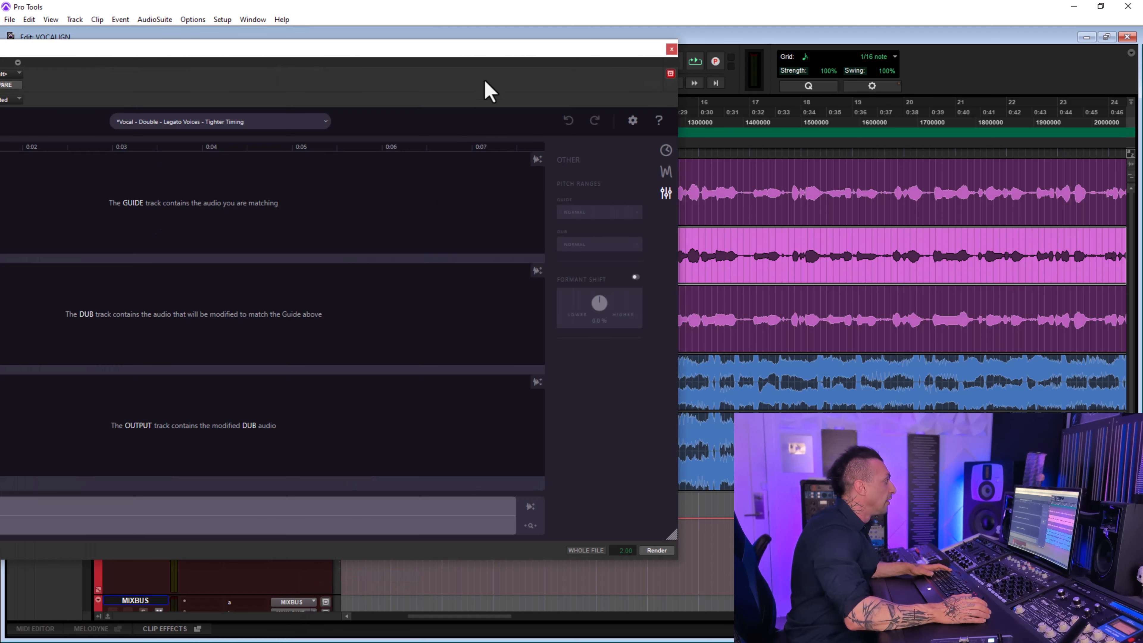
# Shrink the VocAlign Pro window and reposition it so the vocal clips in the timeline remain visible beside it
pyautogui.moveTo(485, 51); pyautogui.dragTo(702, 6)
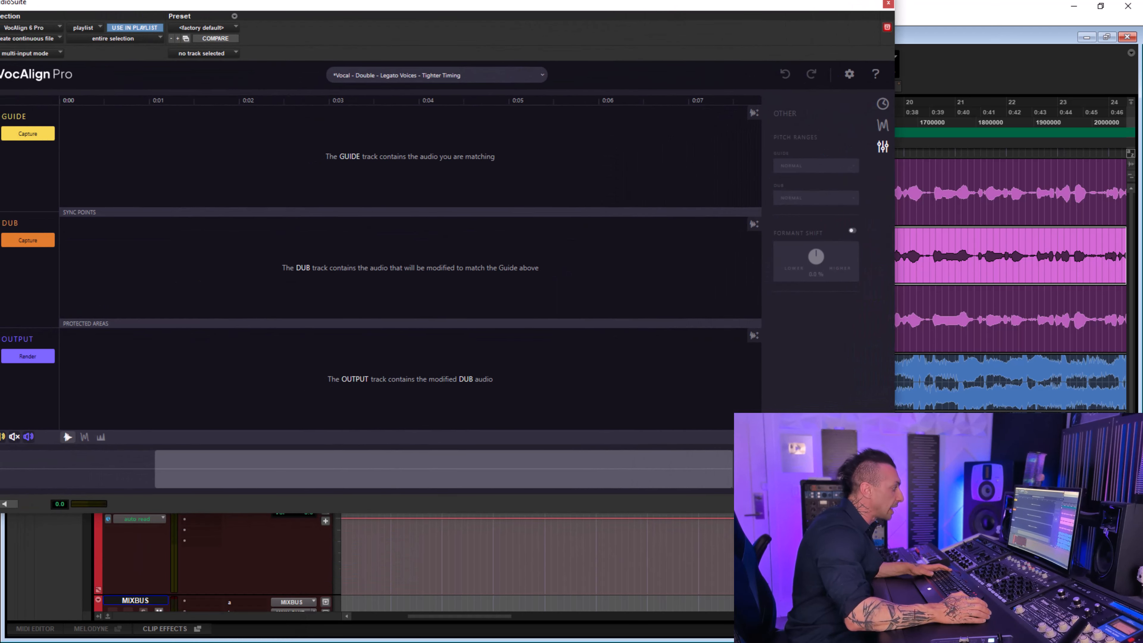
pyautogui.moveTo(893, 512); pyautogui.dragTo(678, 414)
pyautogui.moveTo(536, 3)
pyautogui.mouseDown()
pyautogui.moveTo(596, 8)
pyautogui.moveTo(524, 15)
pyautogui.mouseUp()
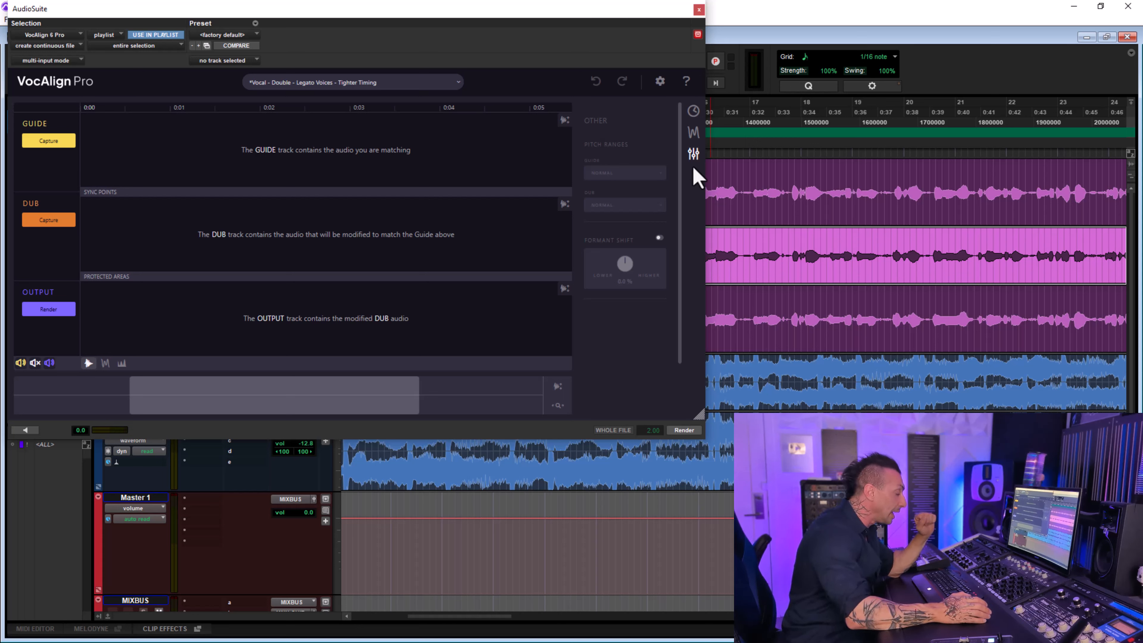
pyautogui.click(728, 187)
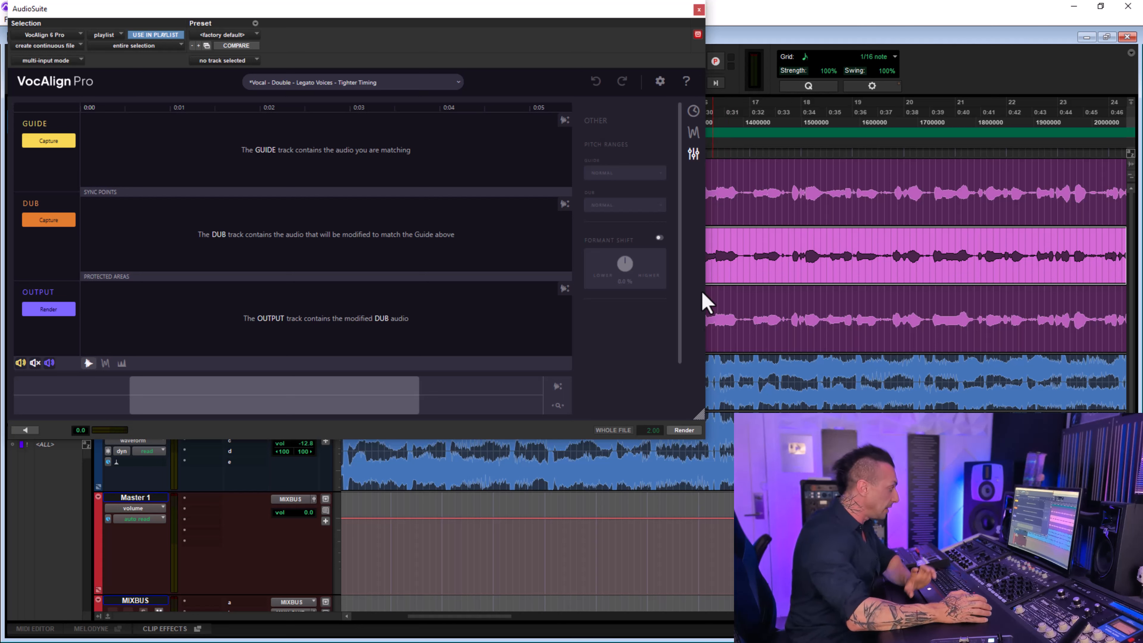
# Toggle VocAlign's Match Timing, Match Pitch and Other parameter sections, leaving only Match Timing shown, and nudge the plug-in window
pyautogui.click(693, 112)
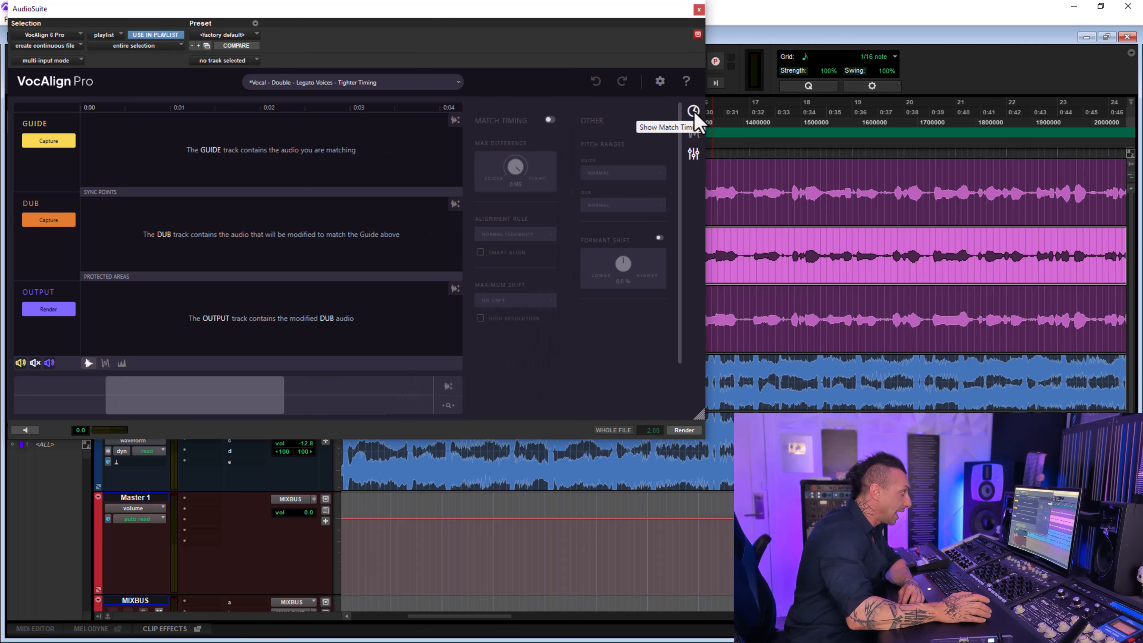
pyautogui.click(692, 134)
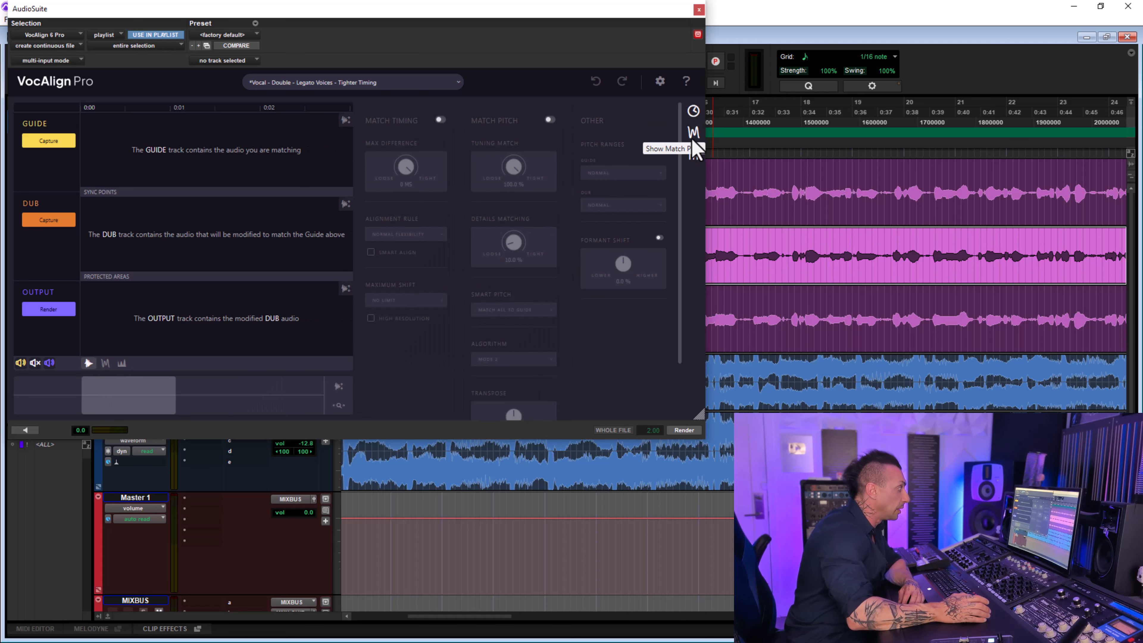
pyautogui.click(695, 157)
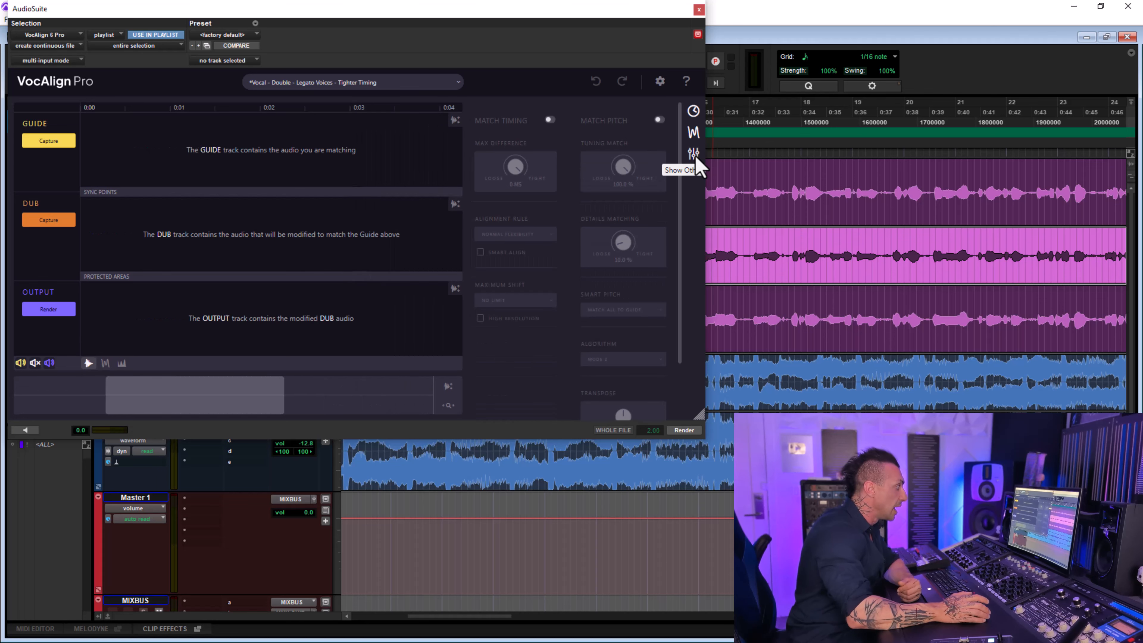
pyautogui.click(693, 110)
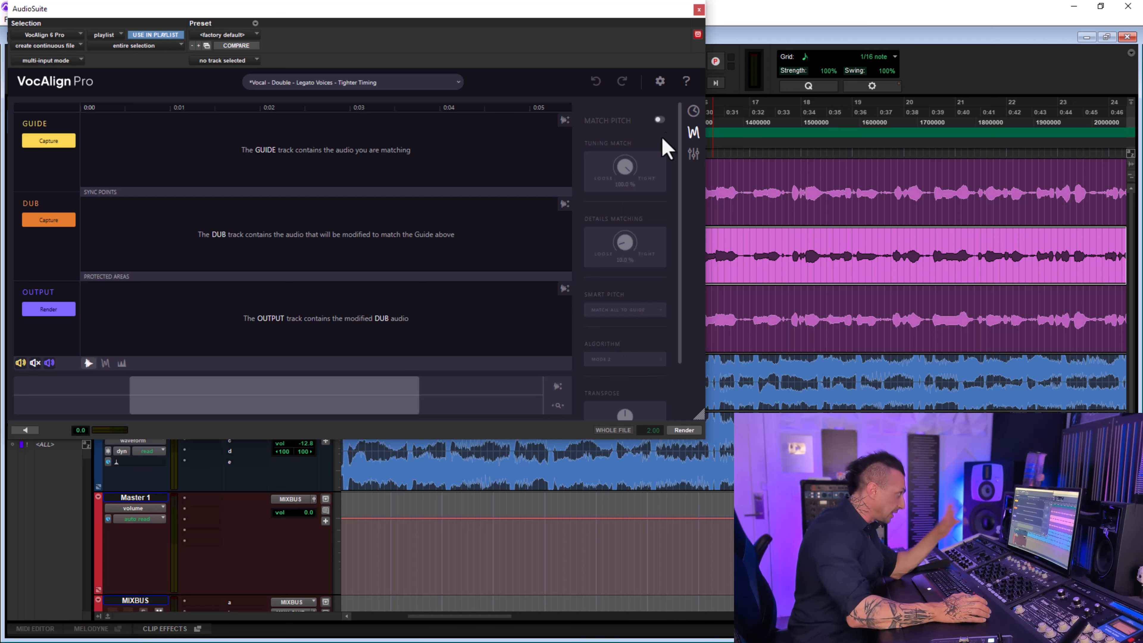
pyautogui.click(693, 112)
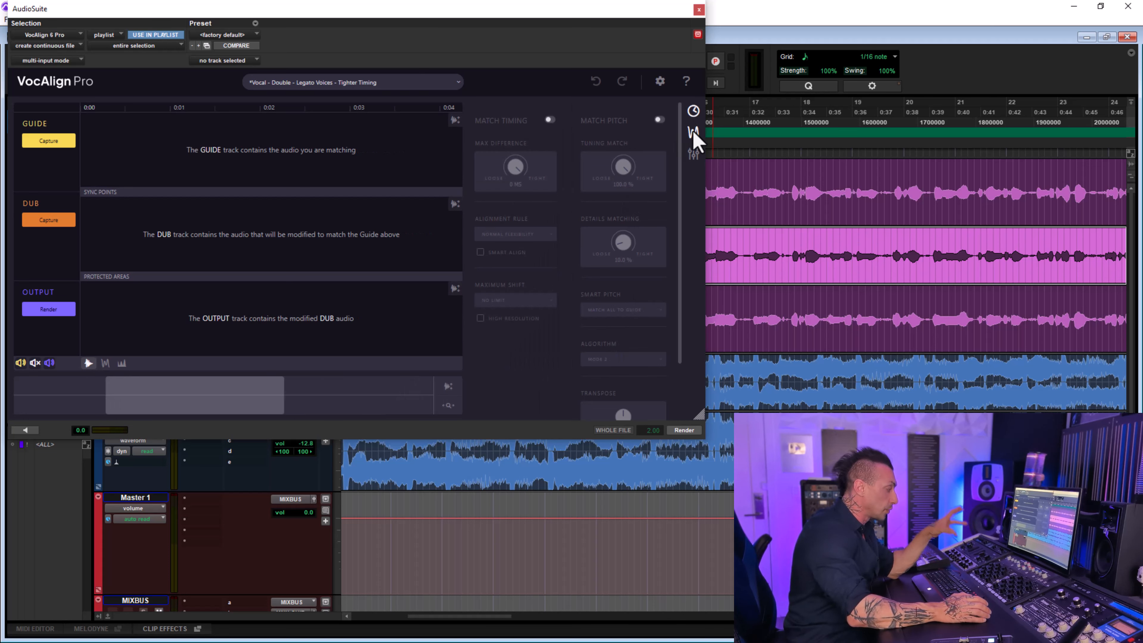
pyautogui.click(693, 154)
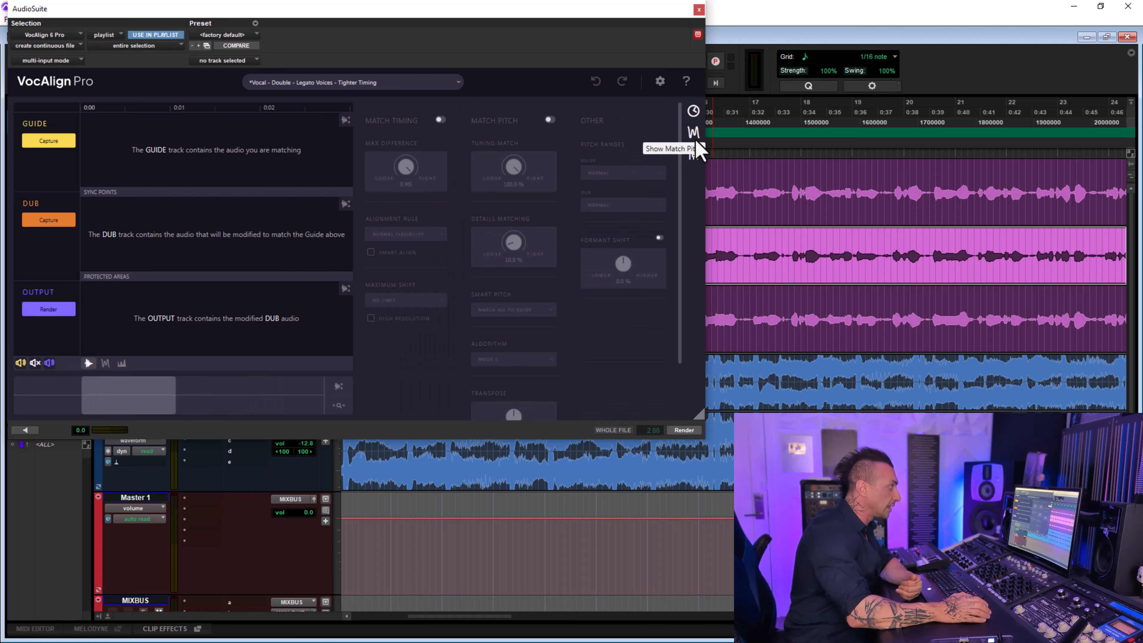
pyautogui.click(696, 141)
pyautogui.click(694, 152)
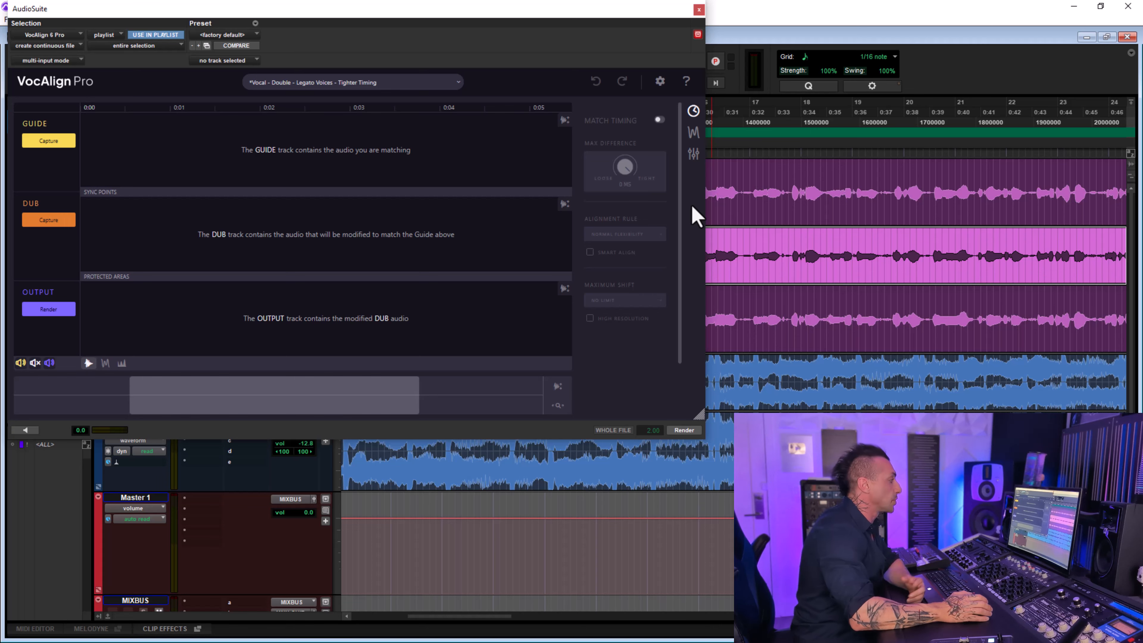
pyautogui.moveTo(275, 8); pyautogui.dragTo(319, 13)
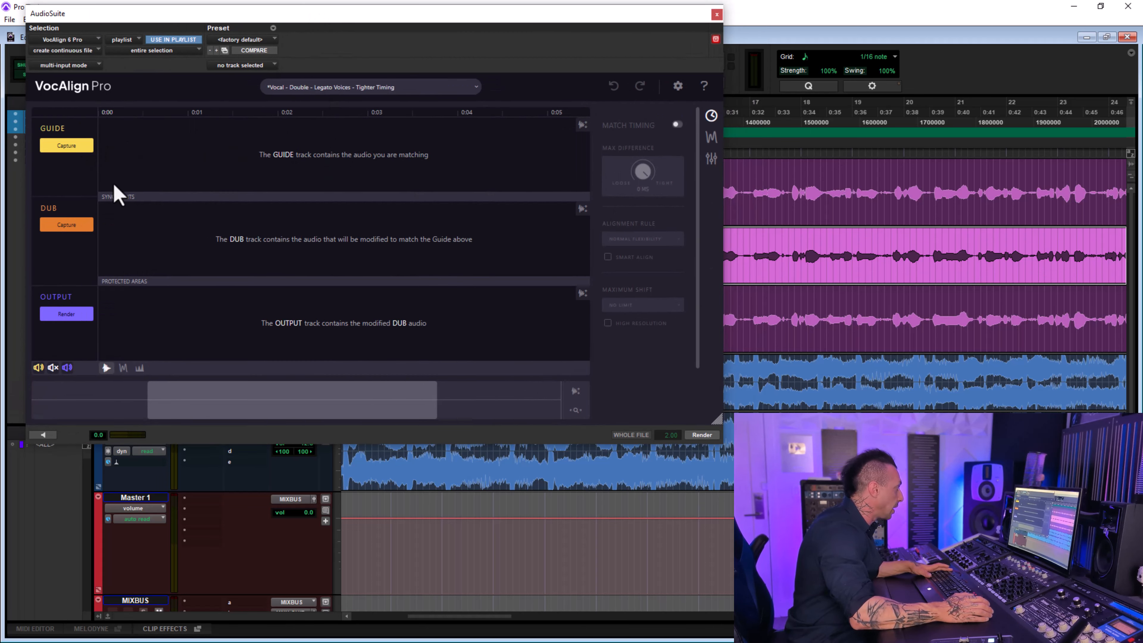
# Select the Audio 1 and Audio 3 clips together, and clear that selection
pyautogui.click(808, 215)
pyautogui.click(807, 335)
pyautogui.keyDown('shift'); pyautogui.click(808, 219); pyautogui.keyUp('shift')
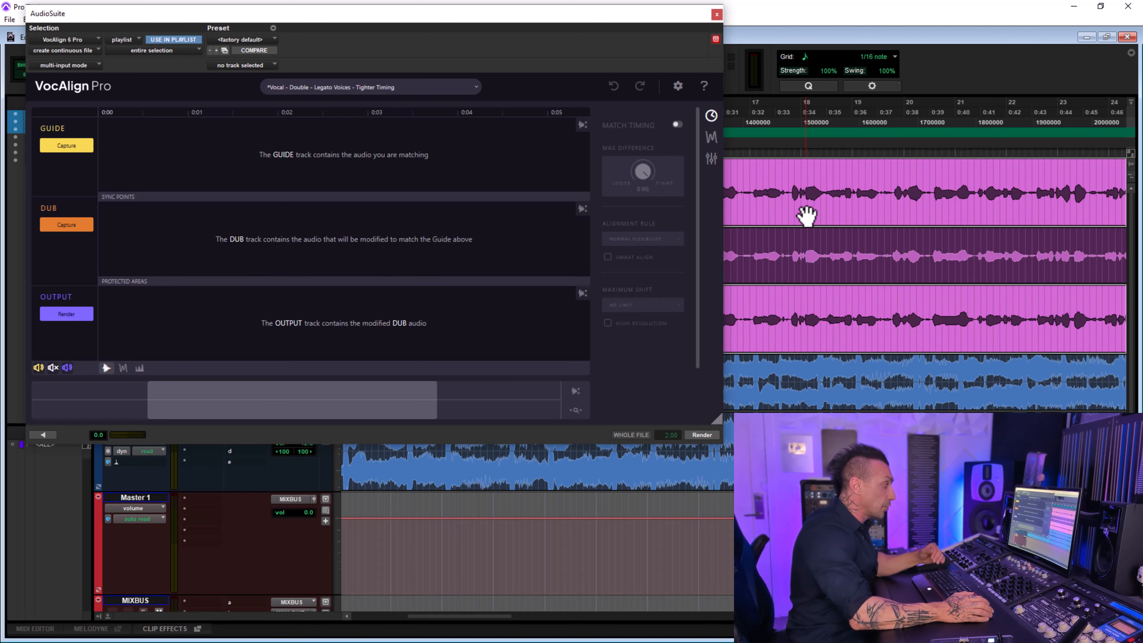
pyautogui.click(789, 245)
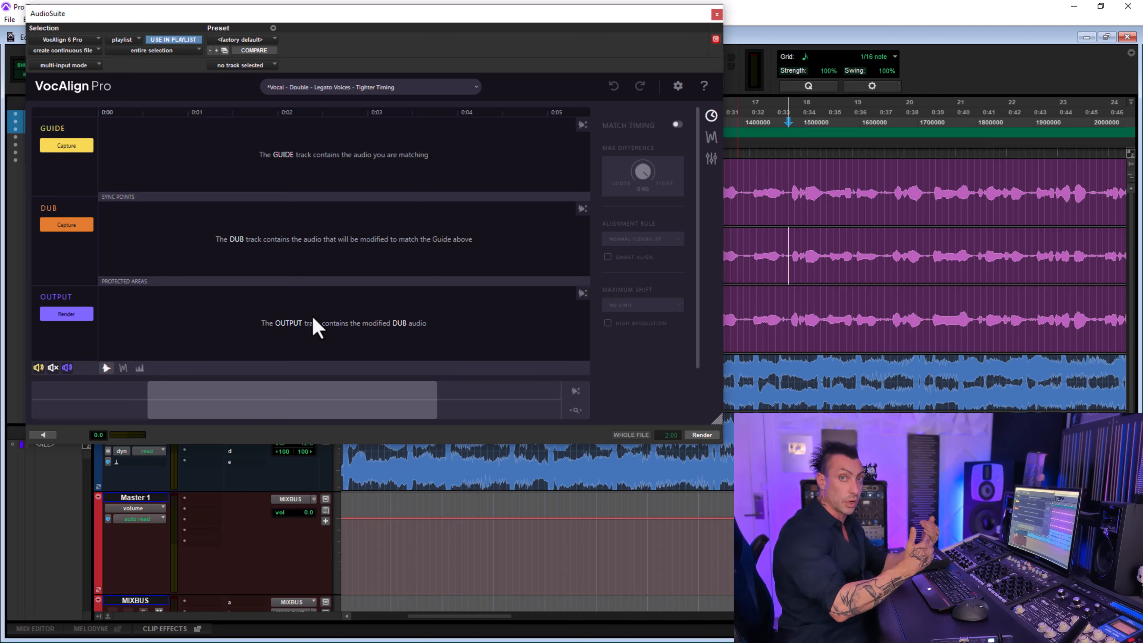
# Lower the TV Play backing track's volume to -15.7 dB during playback, keeping the plug-in window clear of the track controls
pyautogui.moveTo(623, 19); pyautogui.dragTo(423, 11)
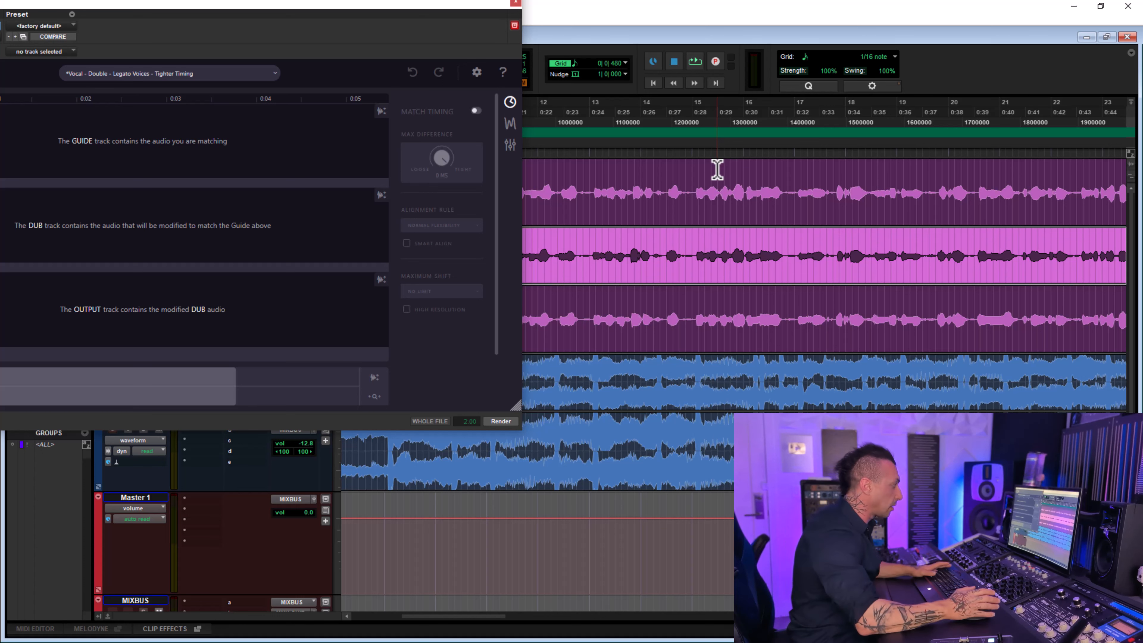
pyautogui.press('space')
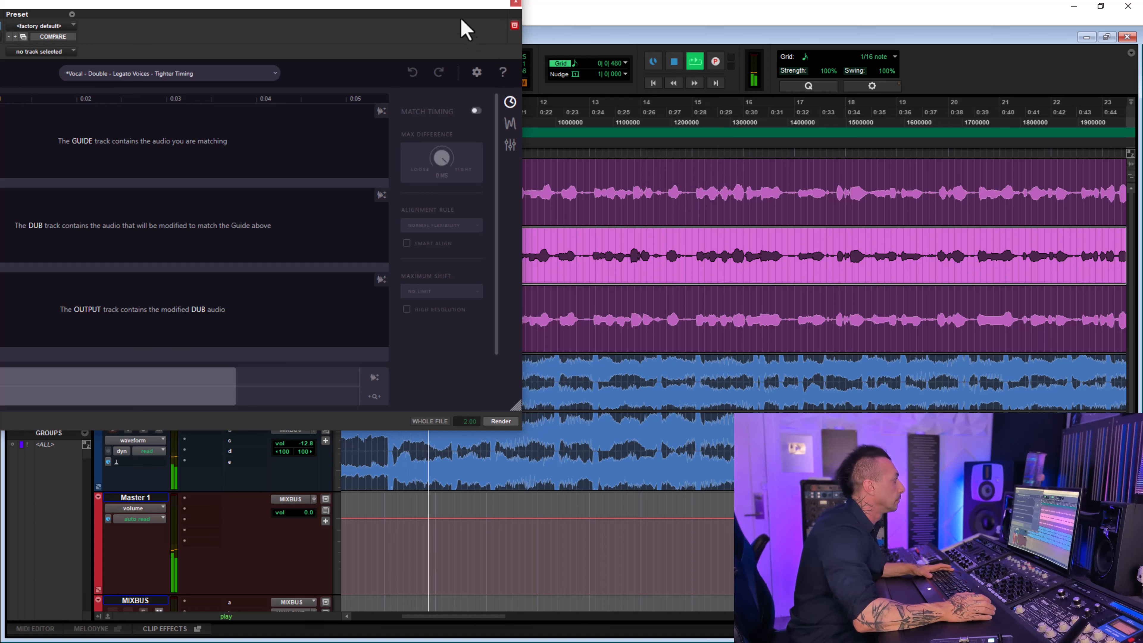
pyautogui.moveTo(457, 5); pyautogui.dragTo(606, 5)
pyautogui.moveTo(298, 446); pyautogui.dragTo(301, 475)
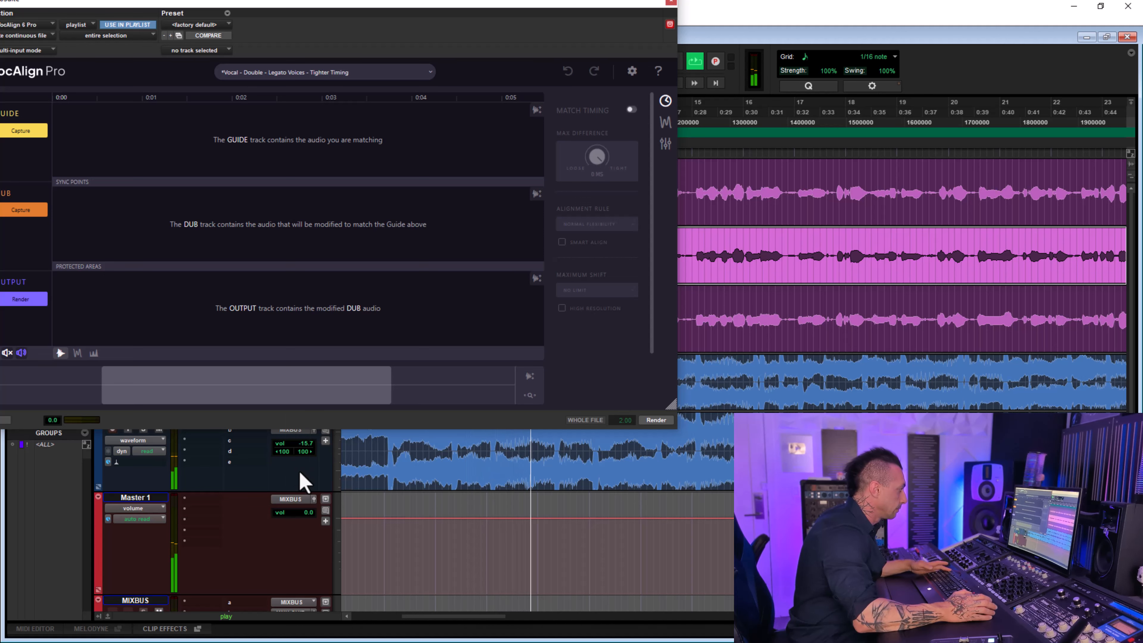
pyautogui.moveTo(538, 5); pyautogui.dragTo(586, 5)
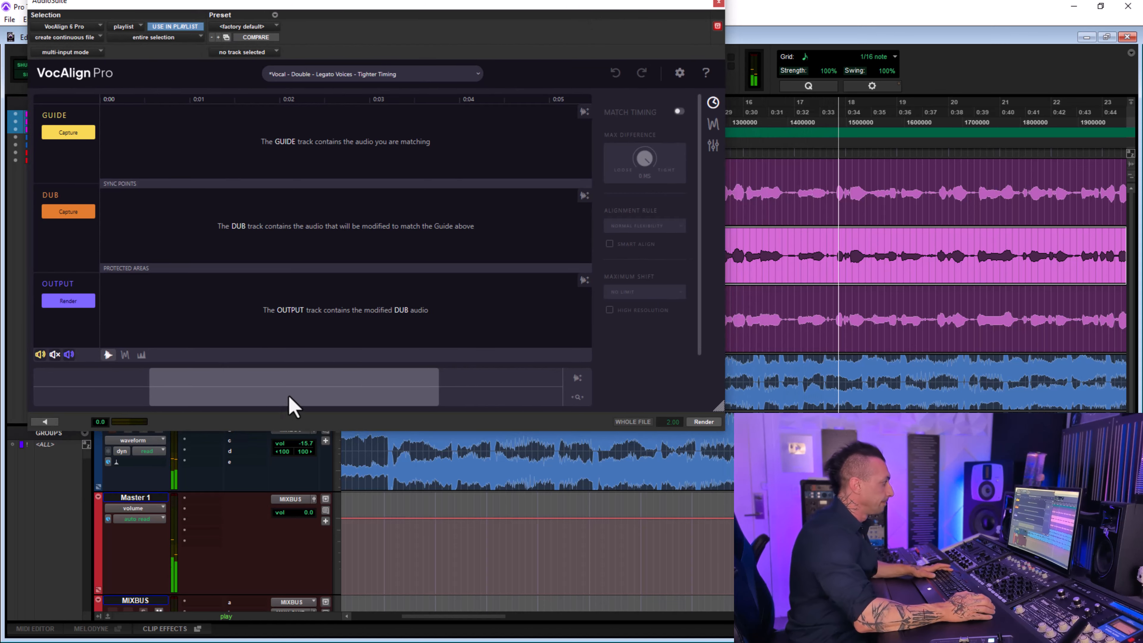
pyautogui.press('space')
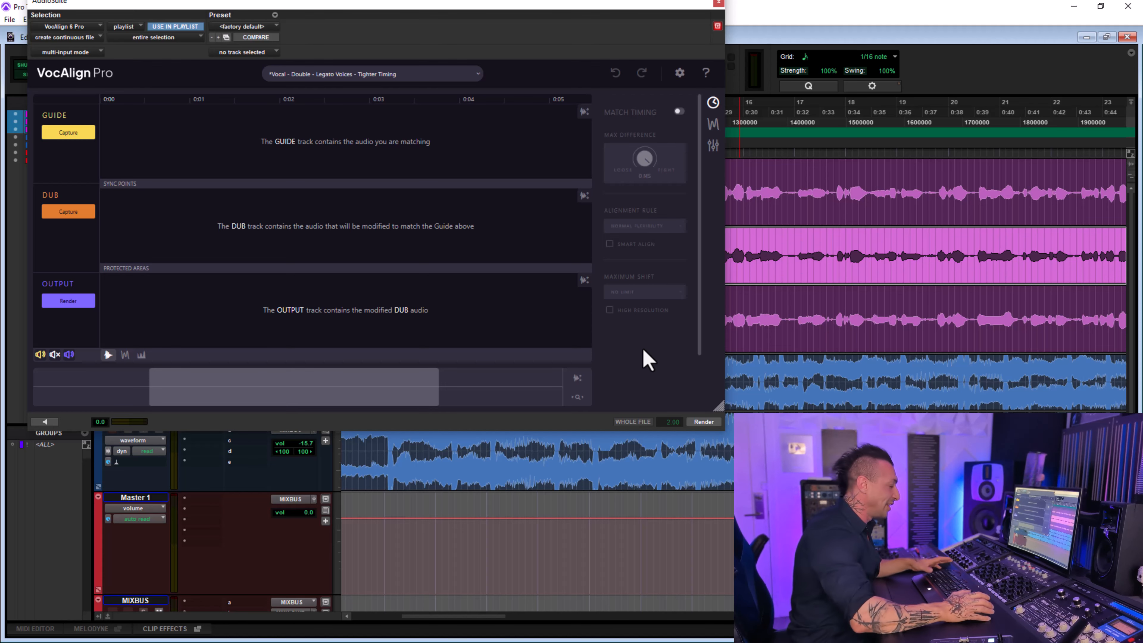
# Capture the Audio 2 clip as VocAlign's guide and the Audio 1 clip as its dub
pyautogui.click(829, 244)
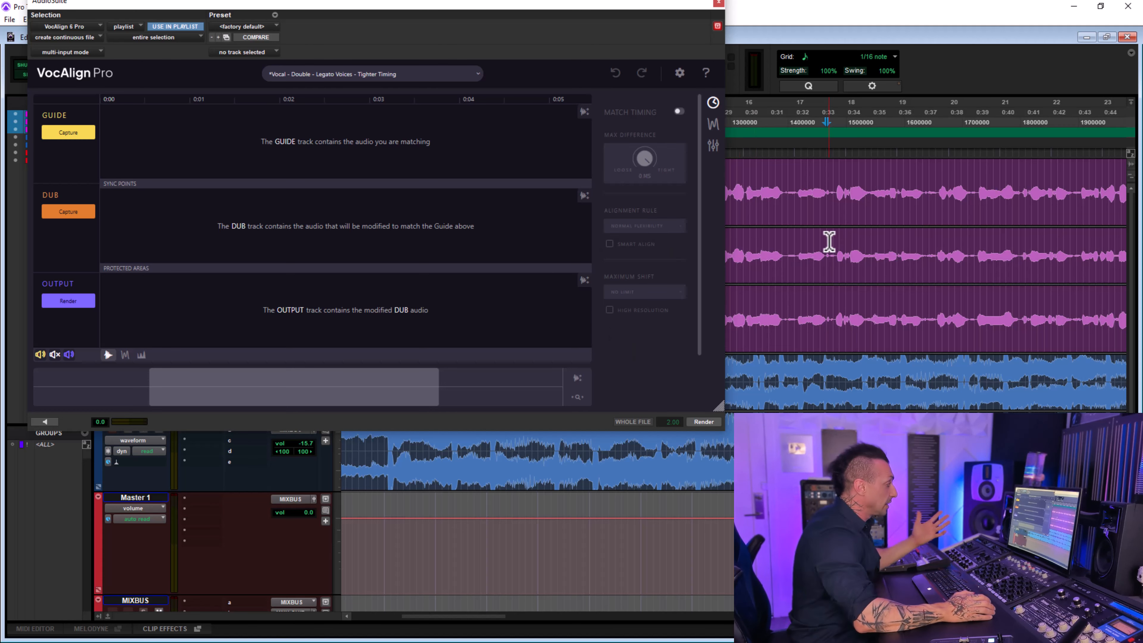
pyautogui.click(822, 270)
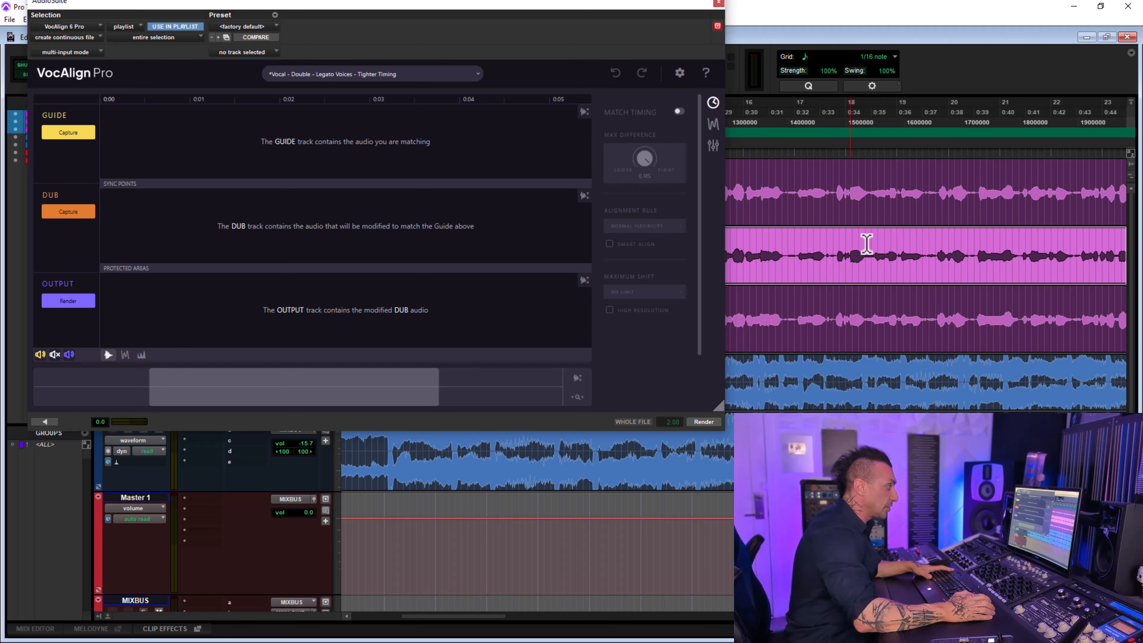
pyautogui.click(83, 134)
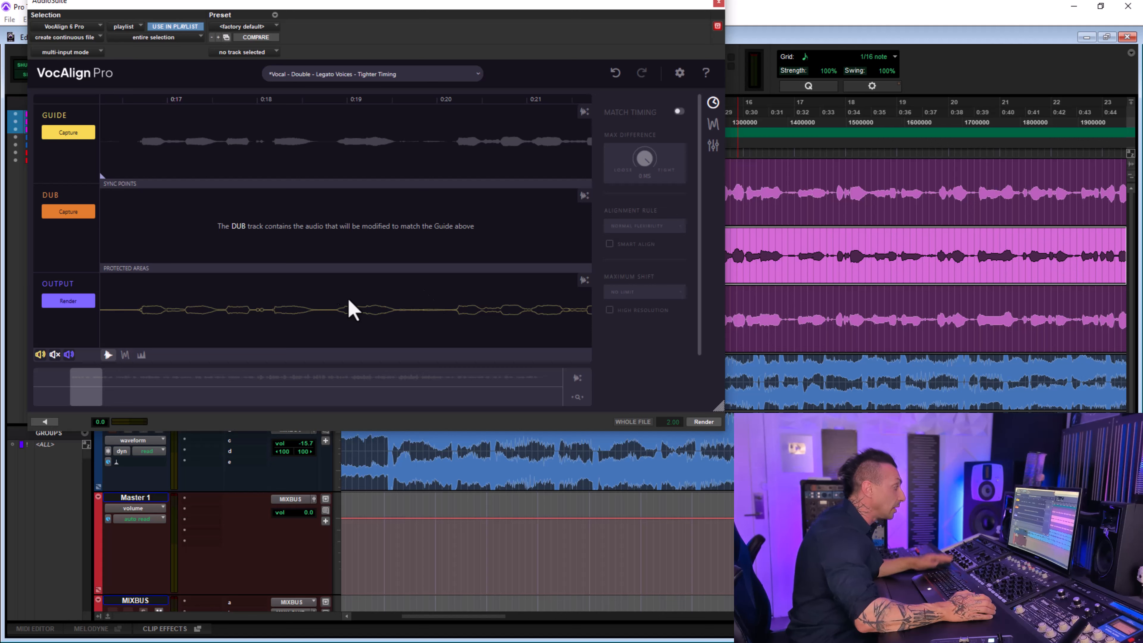
pyautogui.click(798, 221)
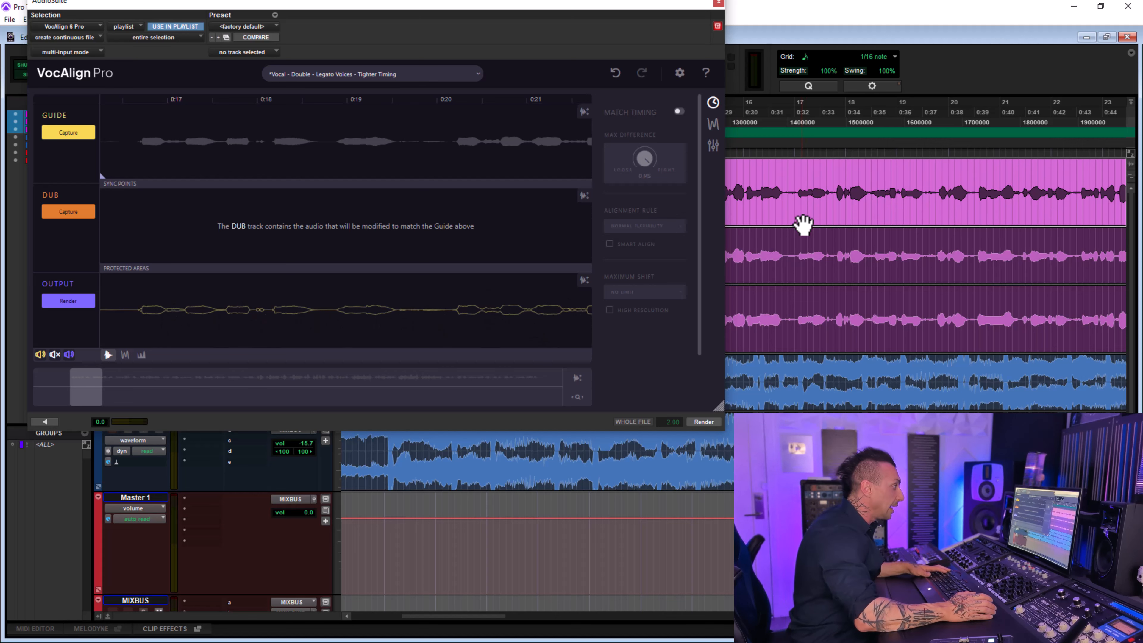
pyautogui.click(63, 213)
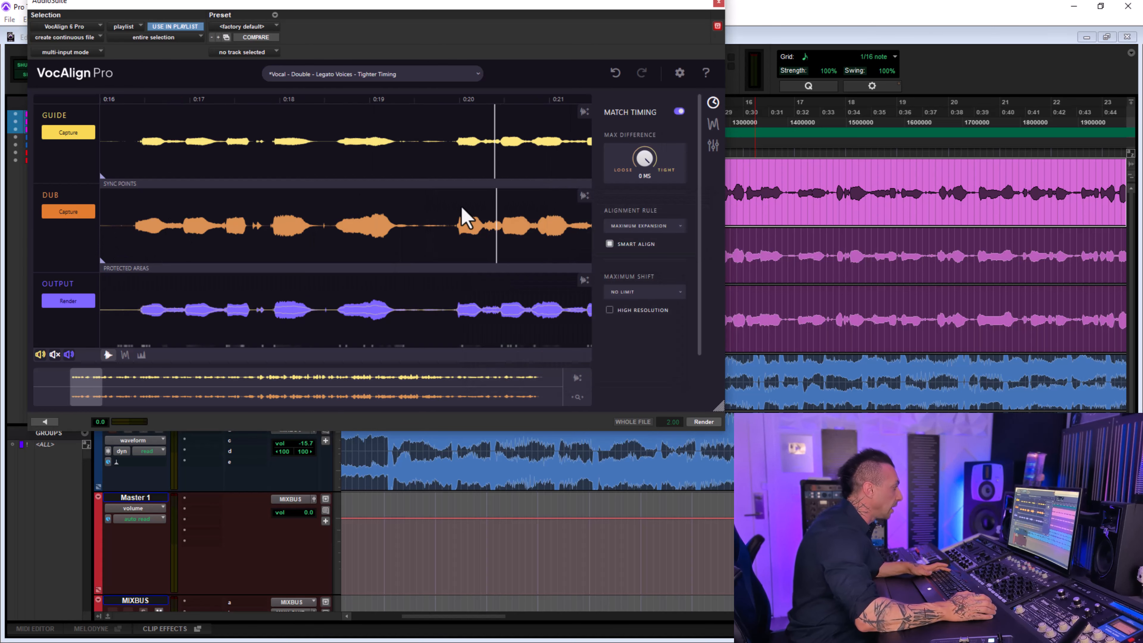
# Enlarge the output waveform vertically in VocAlign to inspect its alignment with the guide
pyautogui.click(306, 235)
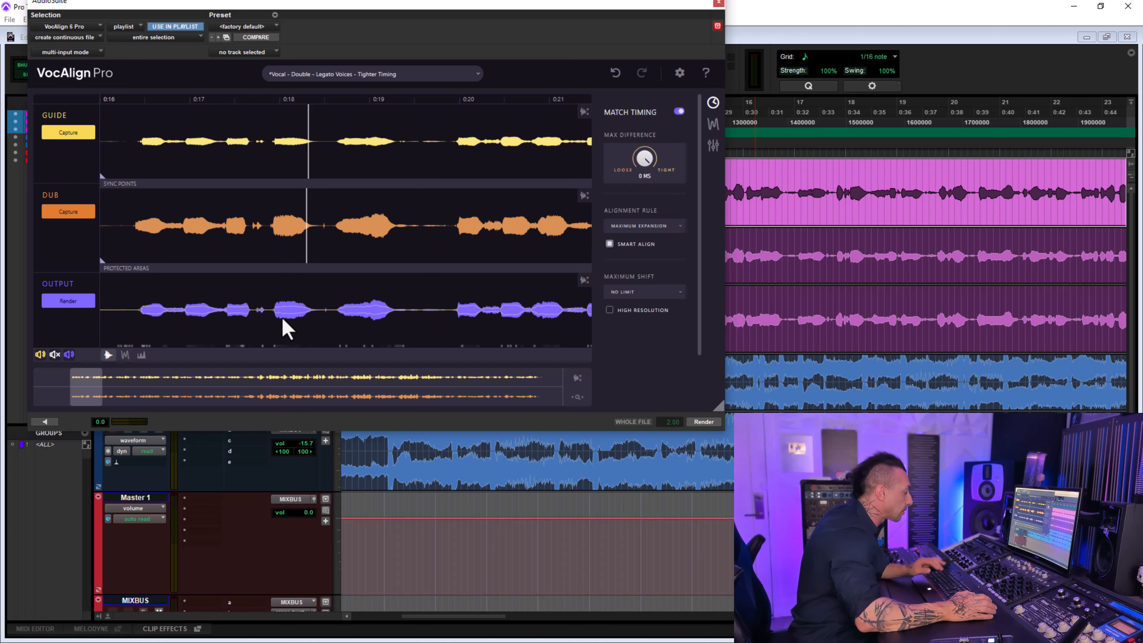
pyautogui.click(585, 281)
pyautogui.moveTo(605, 331); pyautogui.dragTo(599, 238)
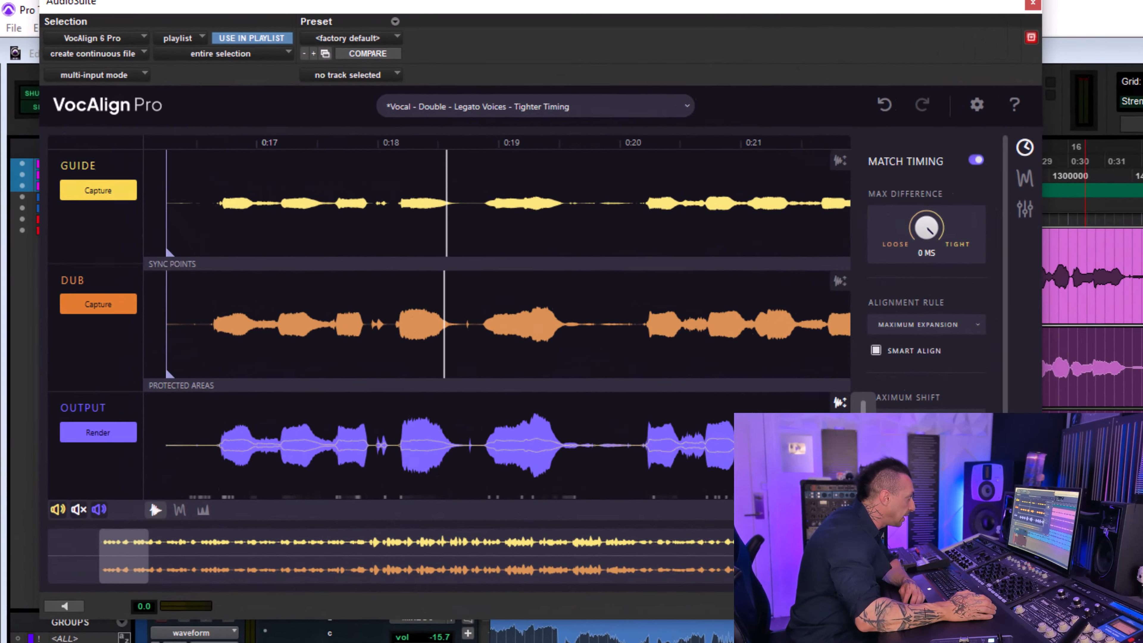
# Enlarge the guide waveform vertically and zoom in around 0:19 to compare the guide, dub and output waveforms
pyautogui.moveTo(907, 243); pyautogui.dragTo(905, 198)
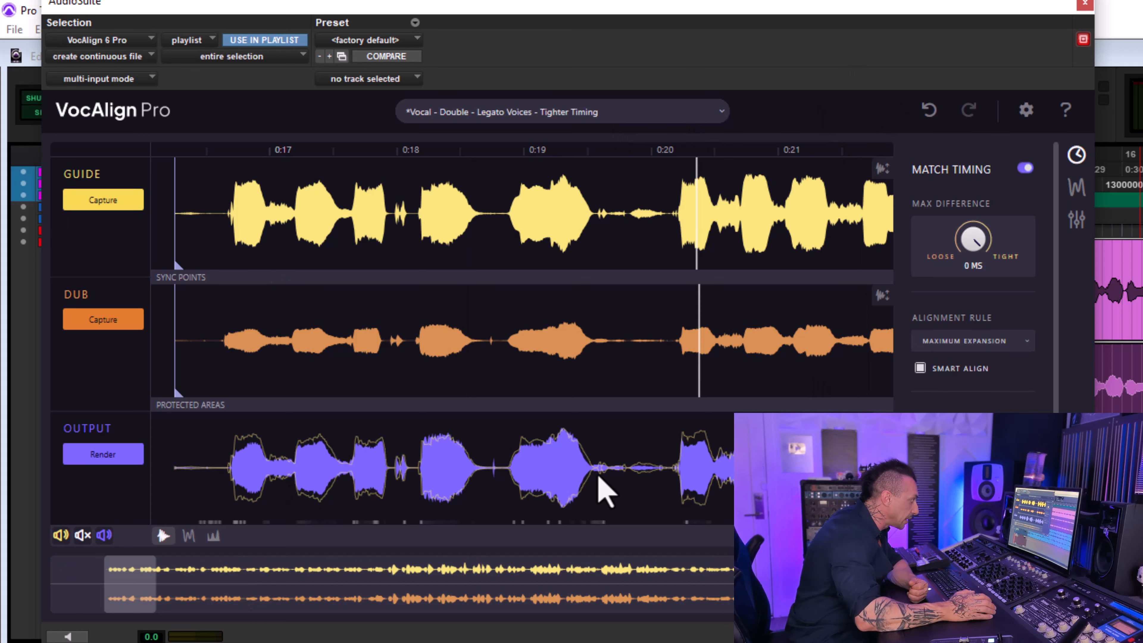
pyautogui.scroll(4, 522, 341)
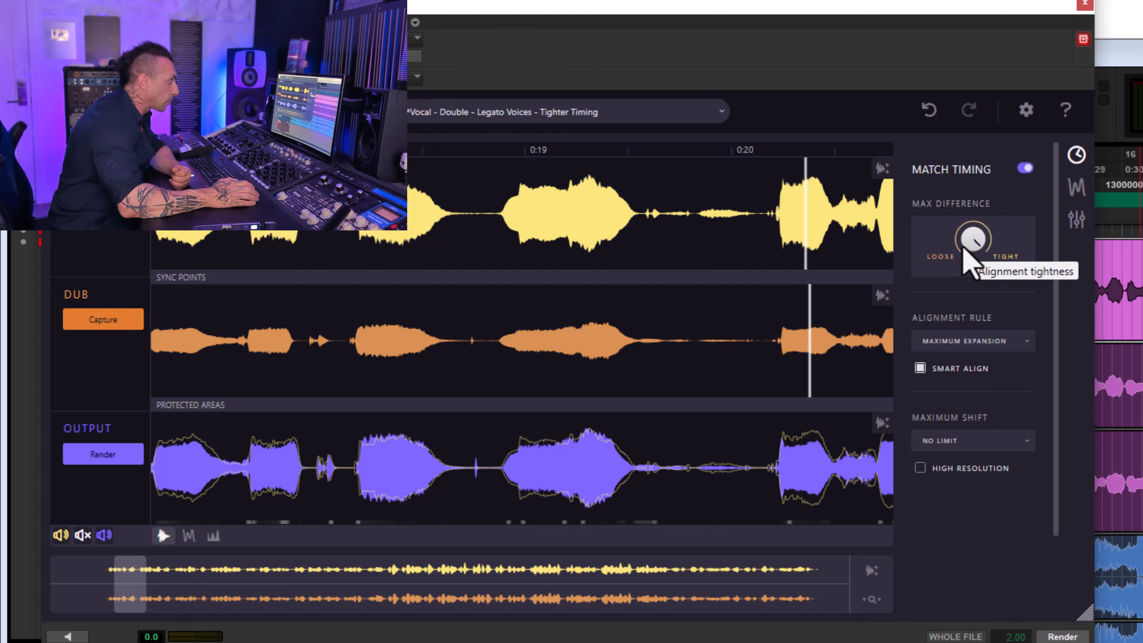
# Try looser timing Max Difference settings such as 131 ms to compare the output alignment, and return it to 0 ms
pyautogui.moveTo(972, 240); pyautogui.dragTo(956, 343)
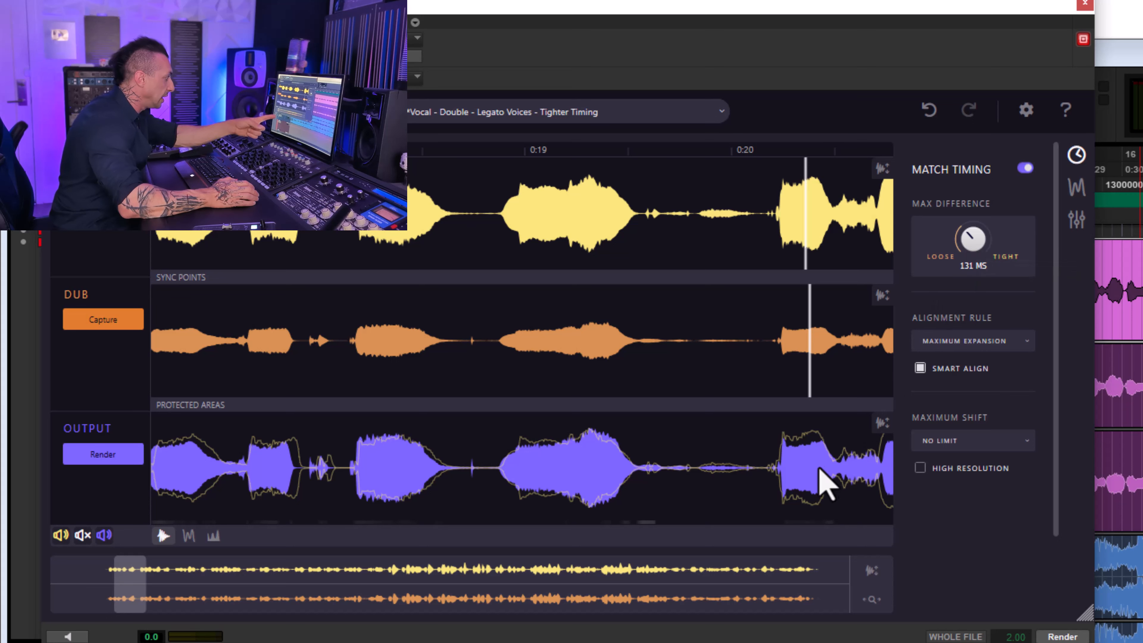
pyautogui.moveTo(987, 245); pyautogui.dragTo(973, 299)
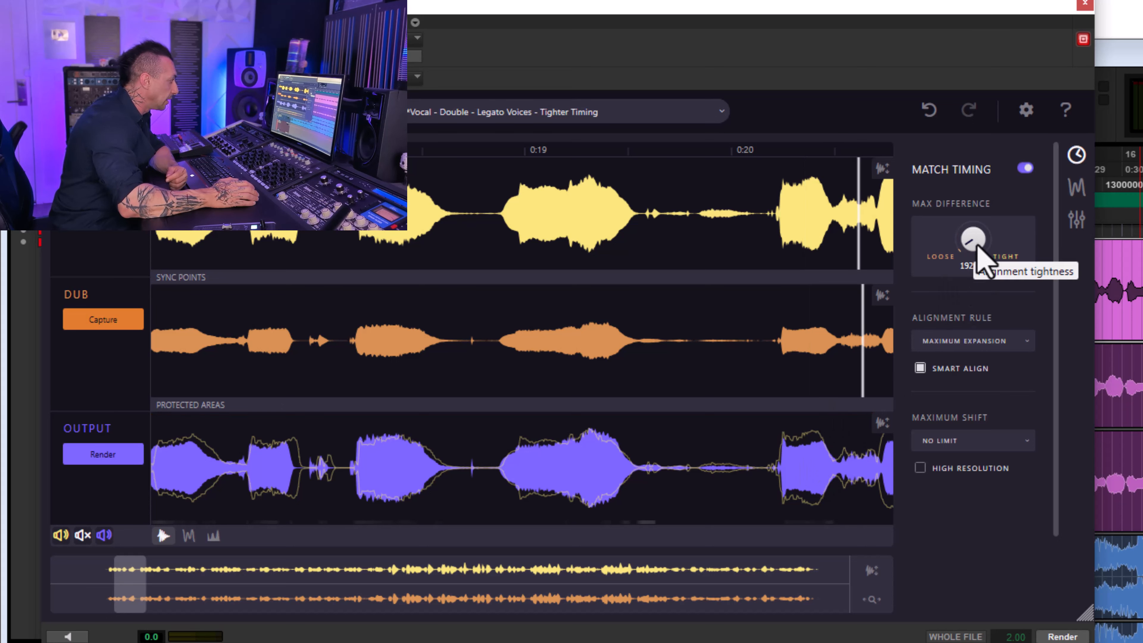
pyautogui.moveTo(976, 240); pyautogui.dragTo(969, 174)
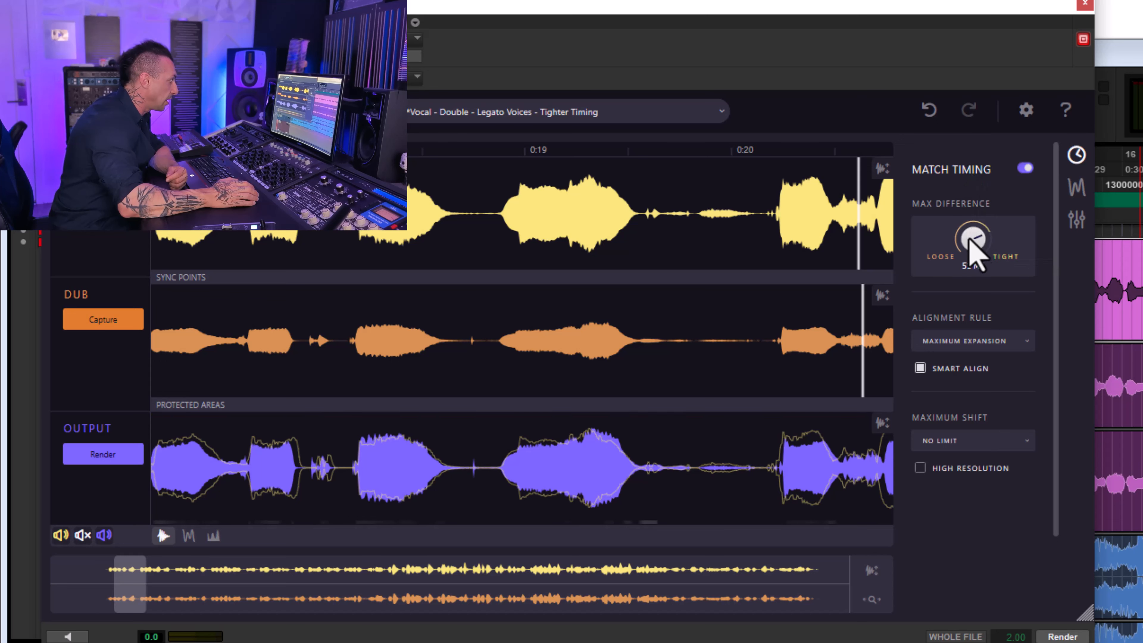
pyautogui.moveTo(971, 224); pyautogui.dragTo(970, 179)
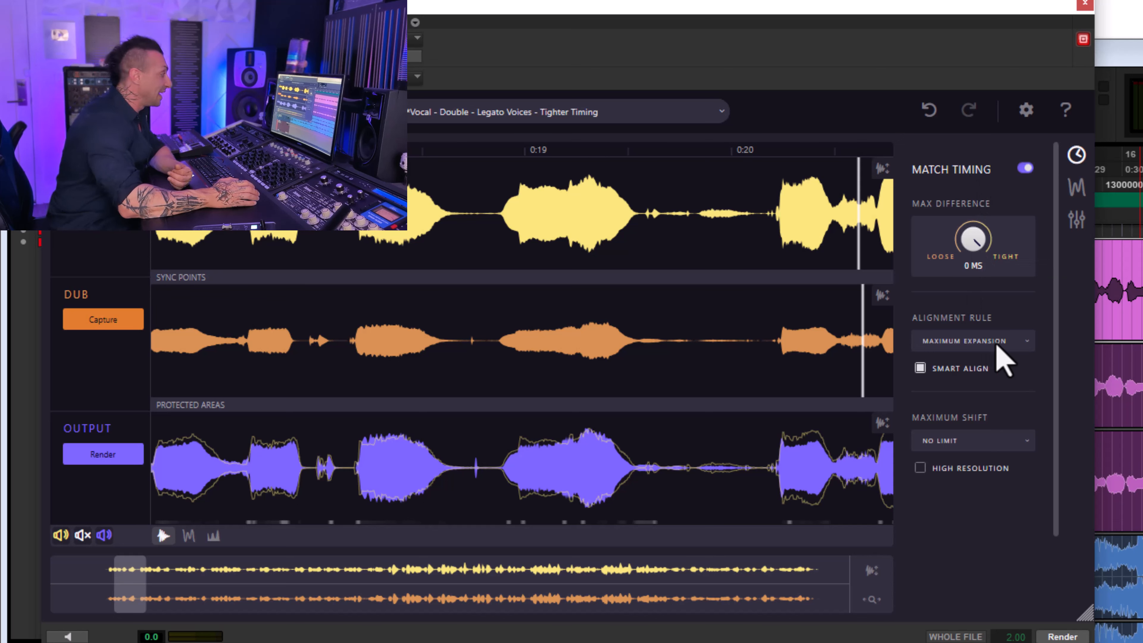
# Review the Alignment Rule and Maximum Shift choices, keeping Maximum Expansion and No Limit, and enable High Resolution
pyautogui.click(1004, 343)
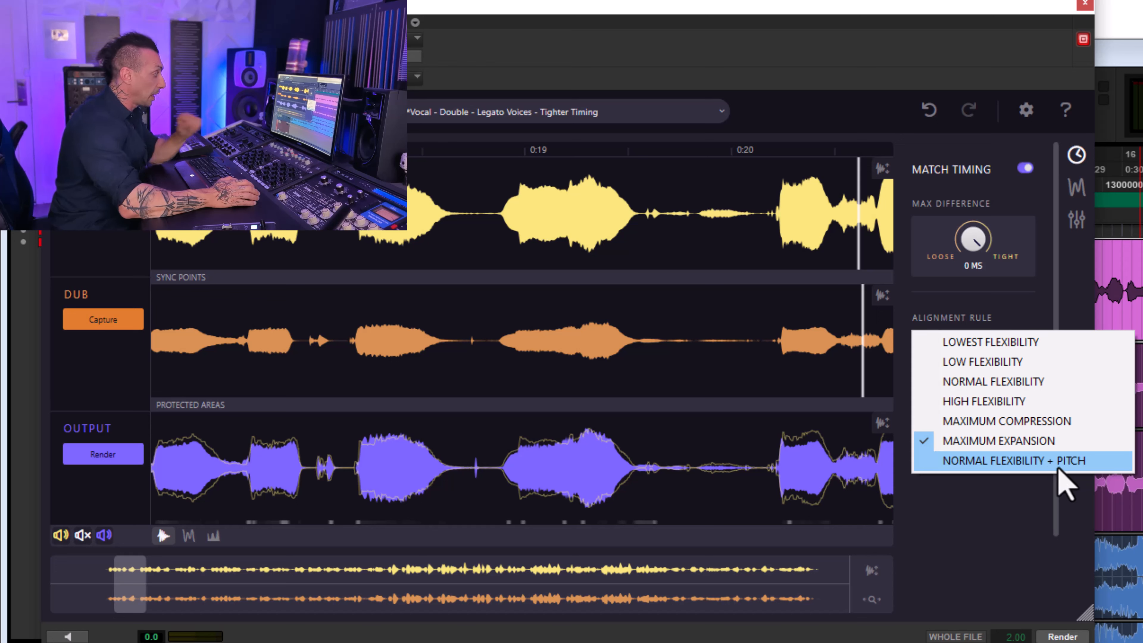
pyautogui.click(1022, 507)
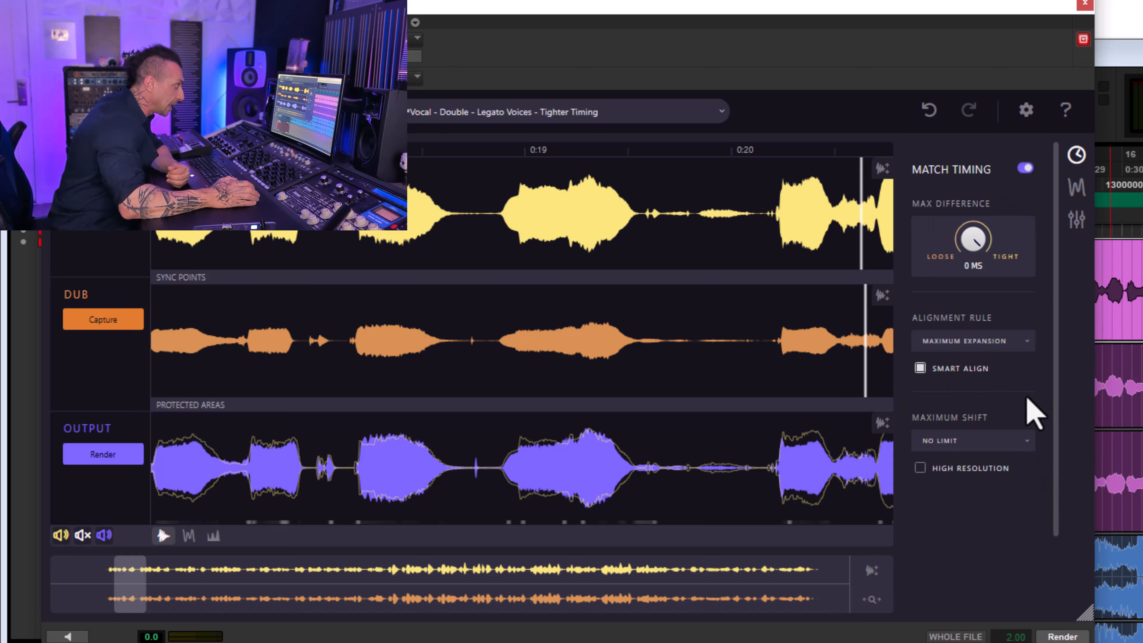
pyautogui.click(988, 442)
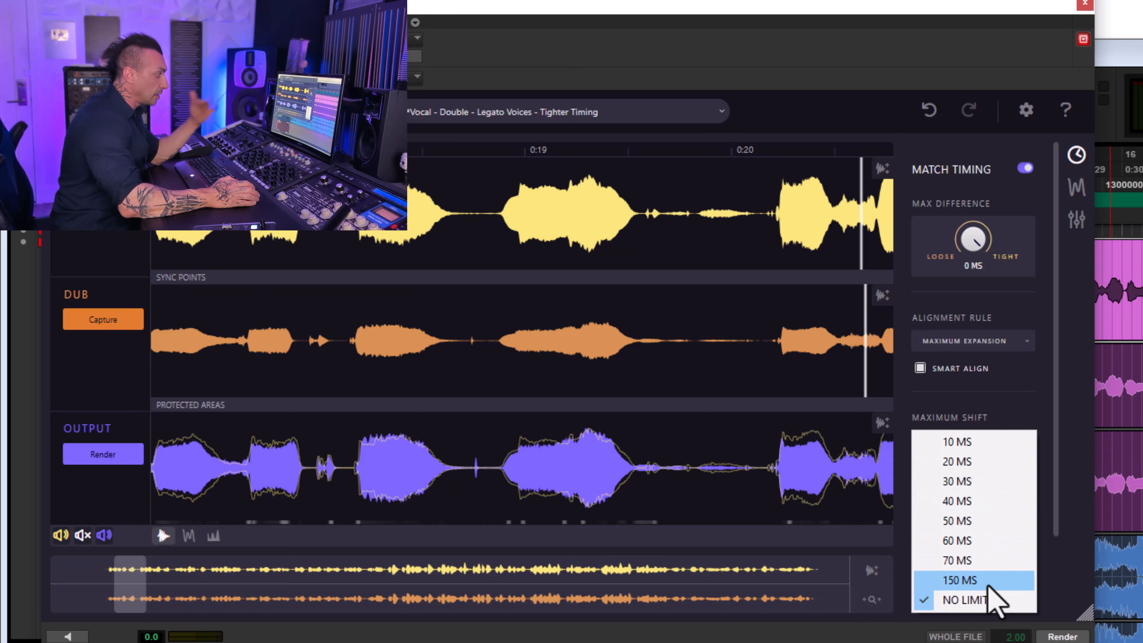
pyautogui.click(944, 378)
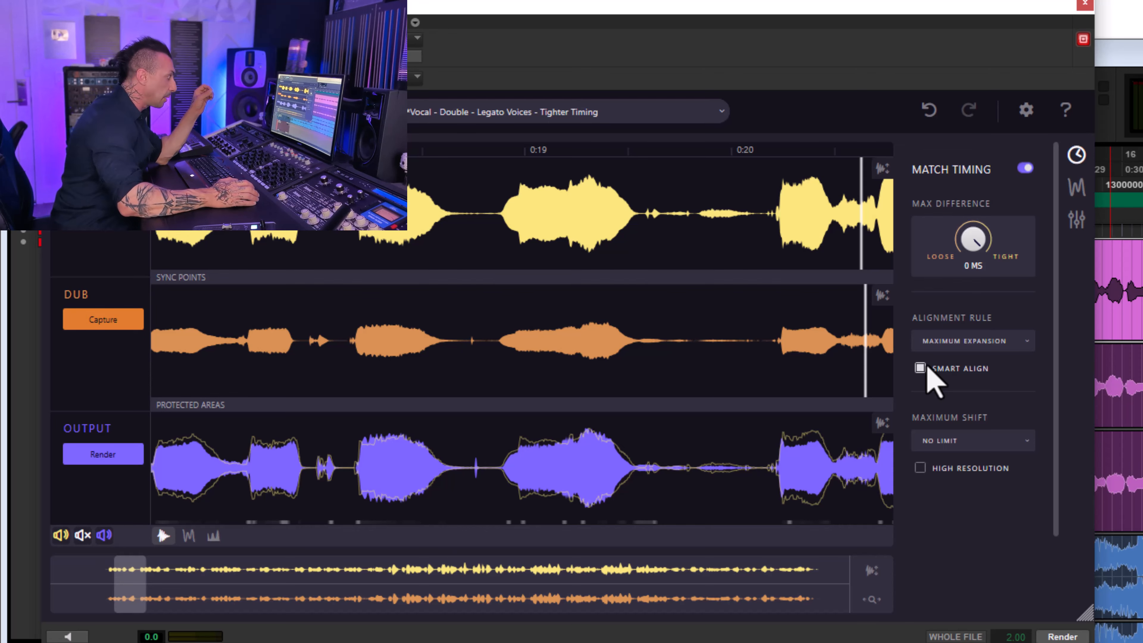
pyautogui.click(922, 470)
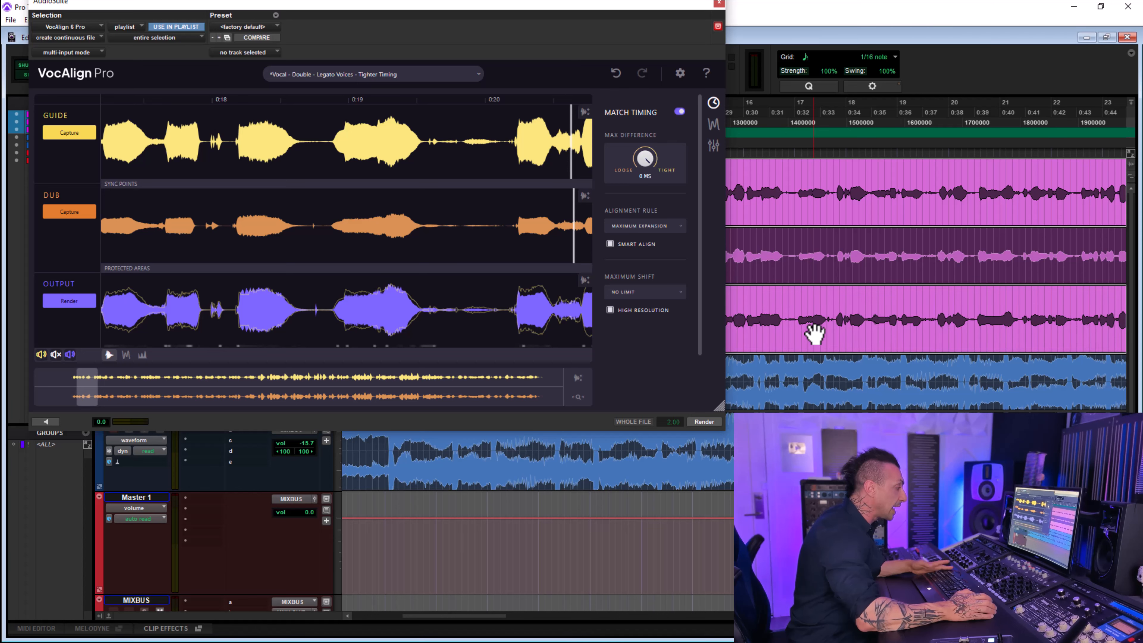
# Select the Audio 1 and Audio 3 clips together and capture them as VocAlign's dub
pyautogui.click(846, 200)
pyautogui.click(855, 327)
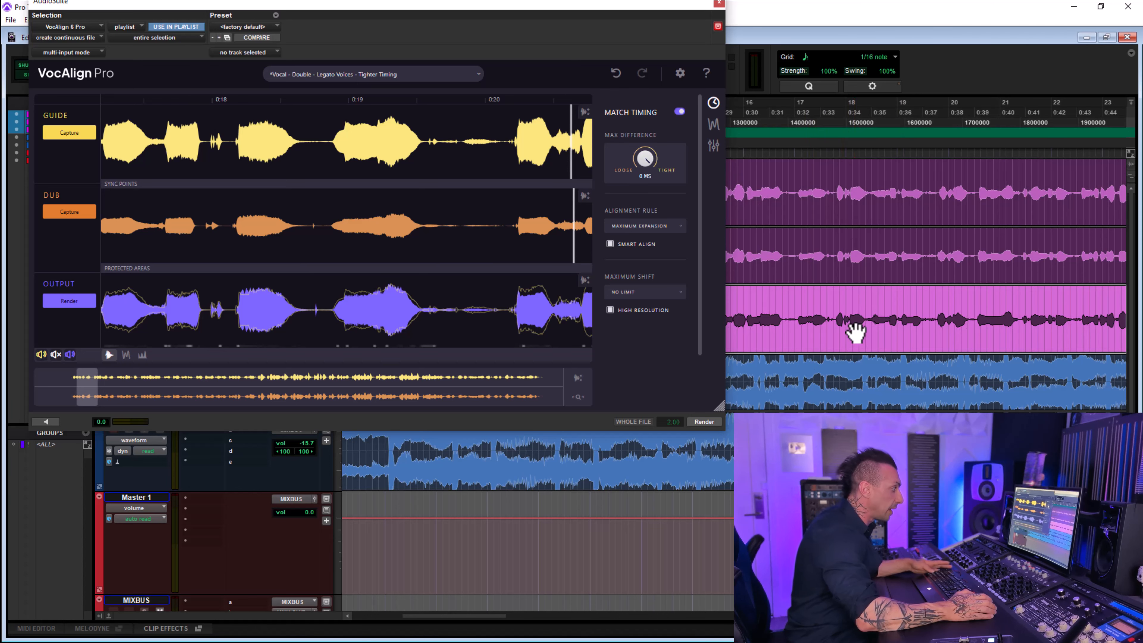
pyautogui.click(850, 234)
pyautogui.click(844, 214)
pyautogui.keyDown('shift'); pyautogui.click(869, 320); pyautogui.keyUp('shift')
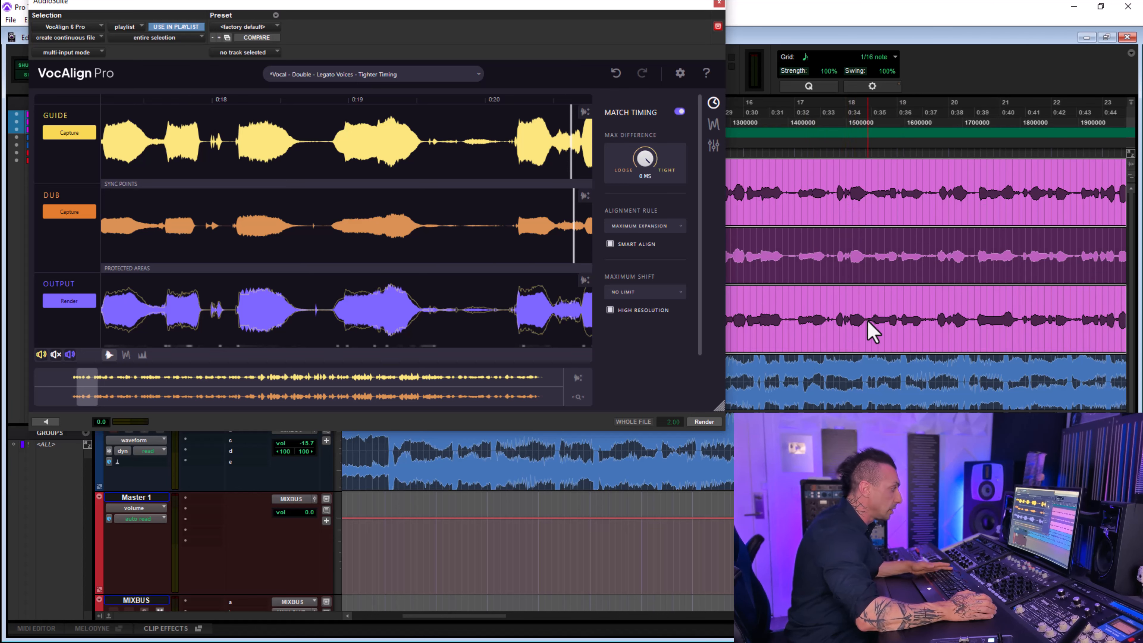
pyautogui.click(76, 214)
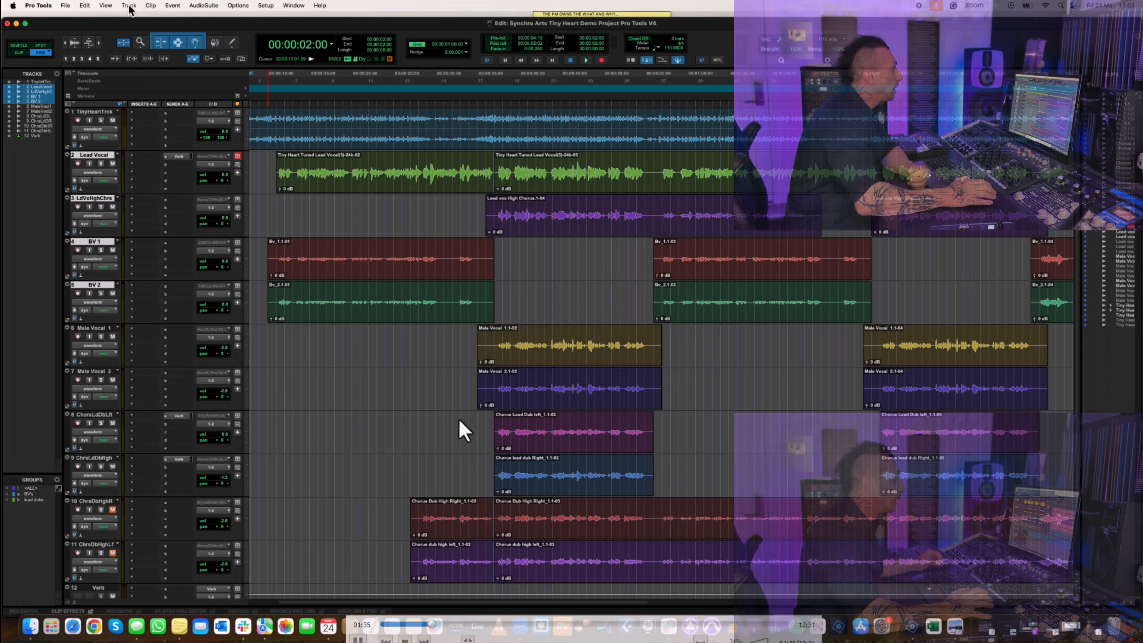
# Open the selected vocal tracks of the Tiny Heart session for editing in VocAlign 6 Pro, and capture the first Lead Vocal clip as the guide
pyautogui.click(128, 5)
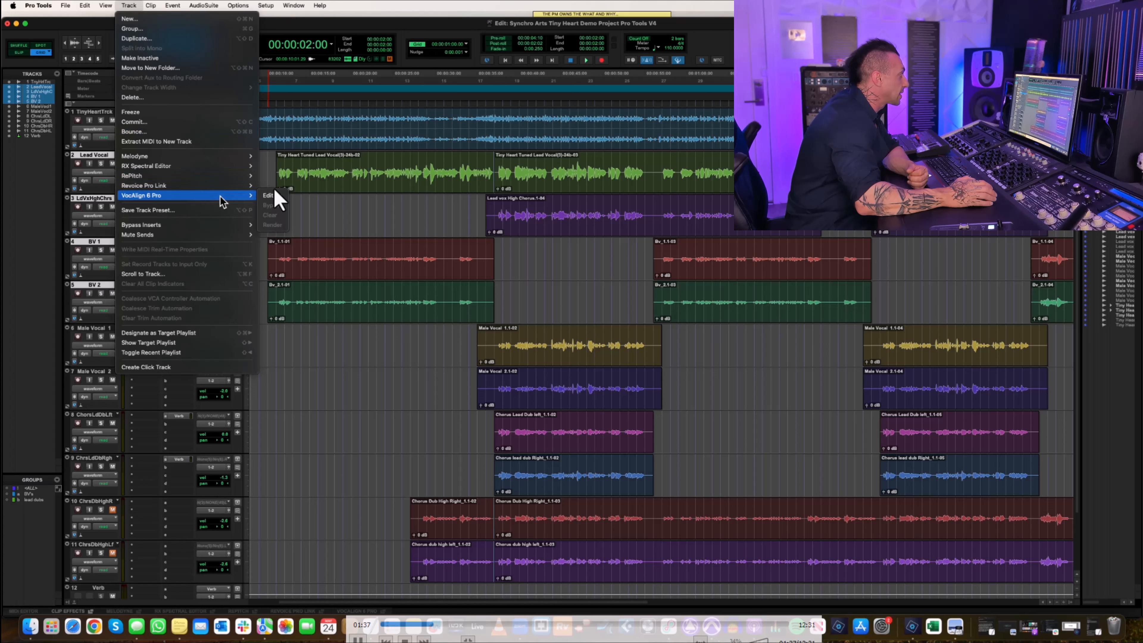
pyautogui.click(274, 201)
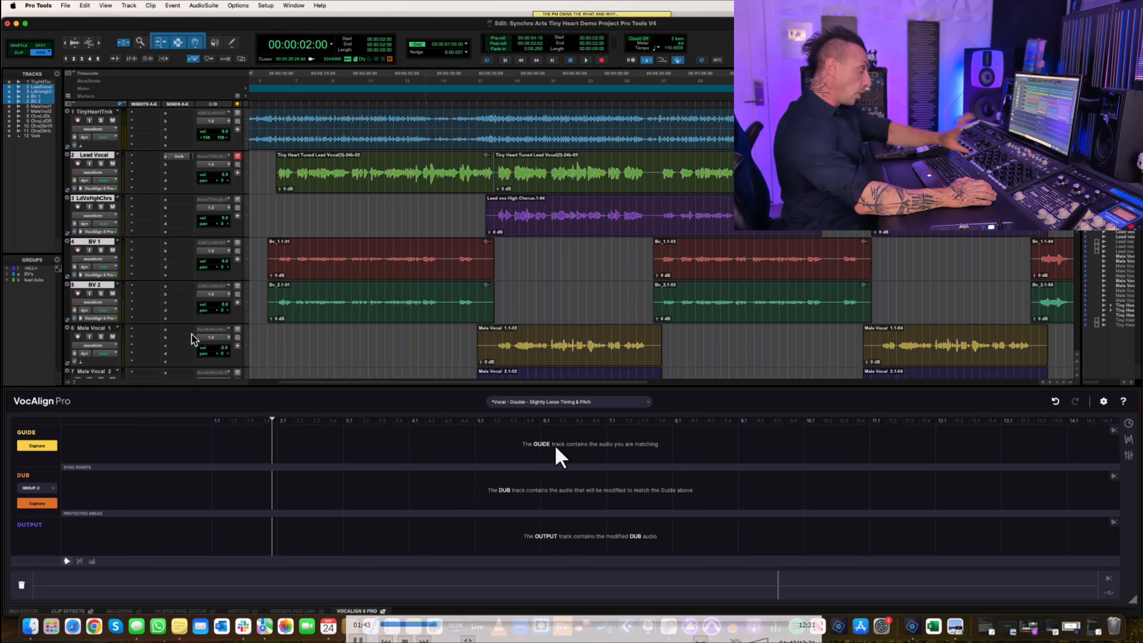
pyautogui.click(345, 188)
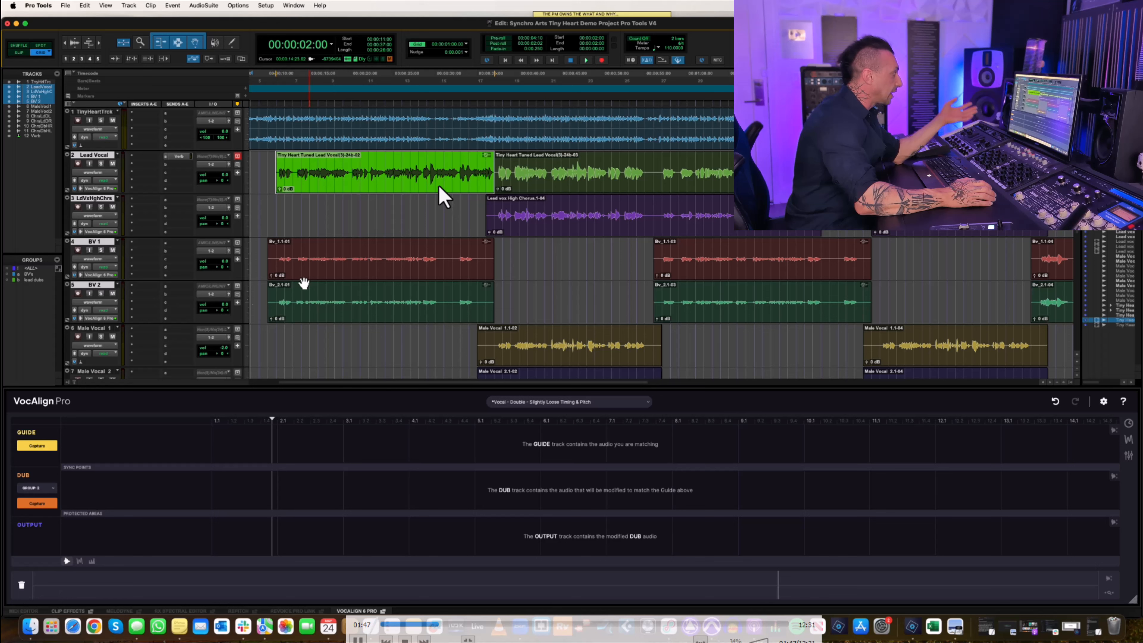
pyautogui.click(44, 447)
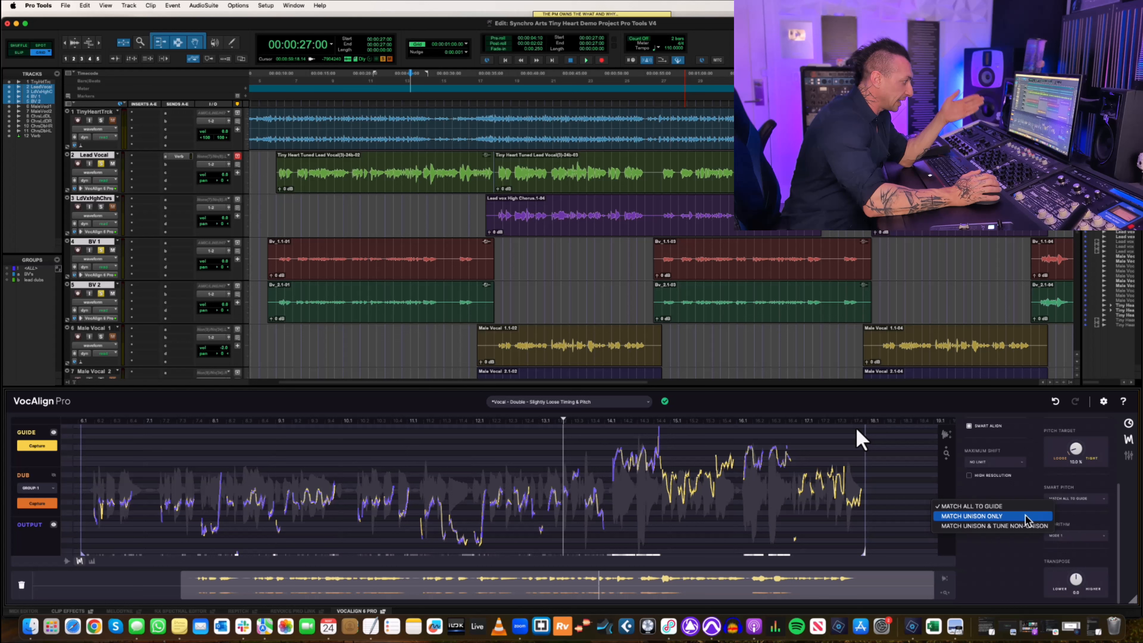
# Set Smart Pitch to Match Unison Only for the dub, and reopen the Smart Pitch choices
pyautogui.click(990, 516)
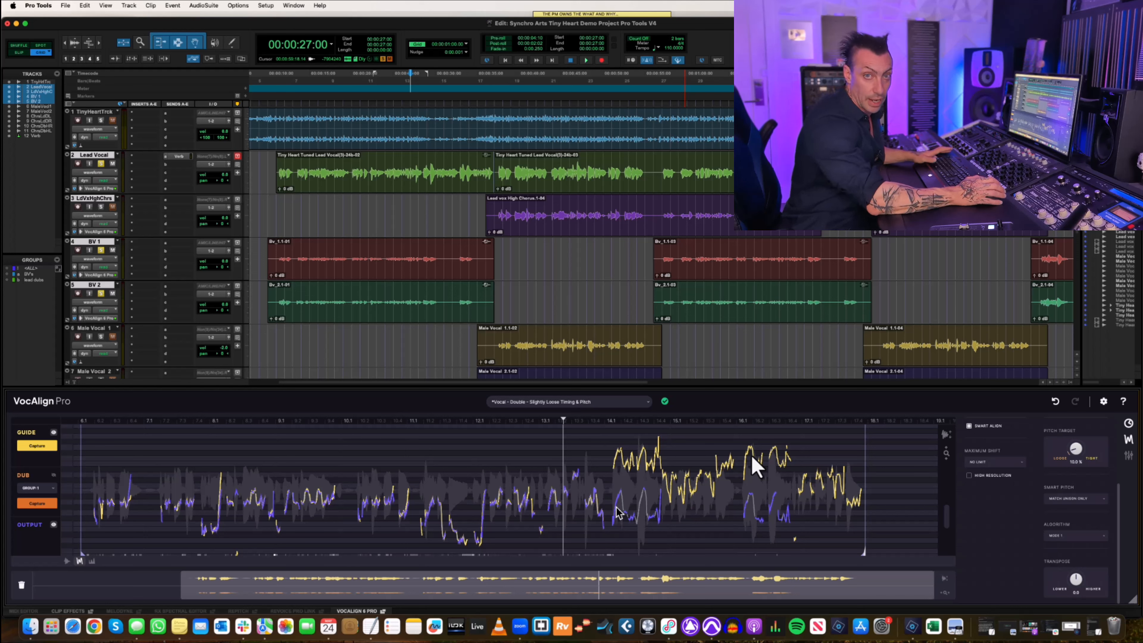
pyautogui.click(1076, 499)
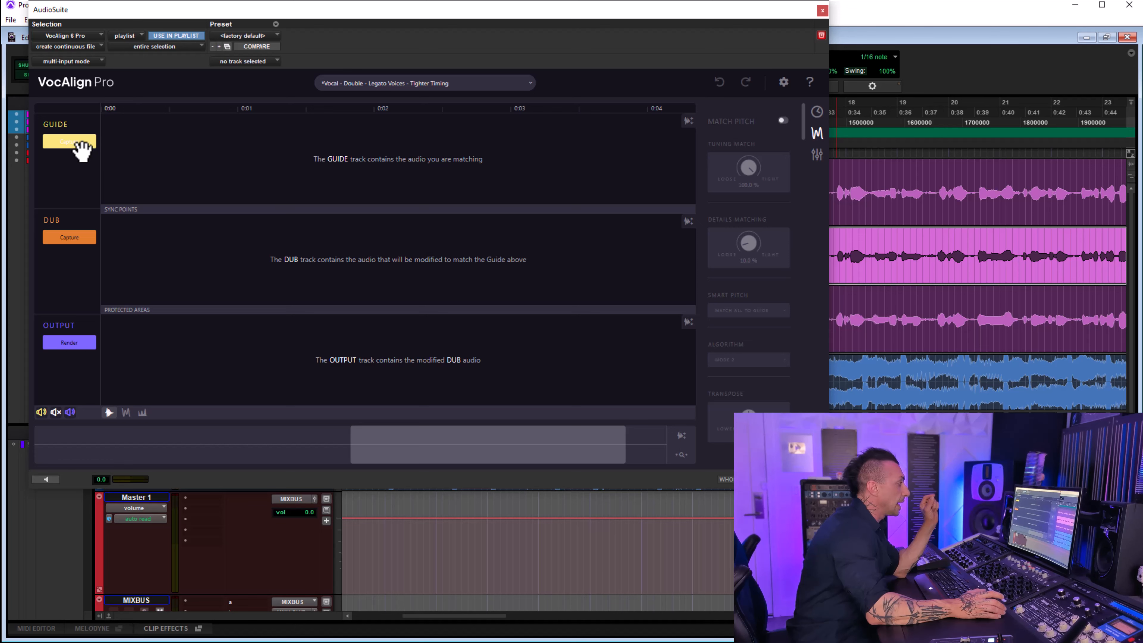
# Capture the Audio 2 clip as the guide and the Audio 1 clip as the dub in the empty VocAlign window
pyautogui.click(77, 143)
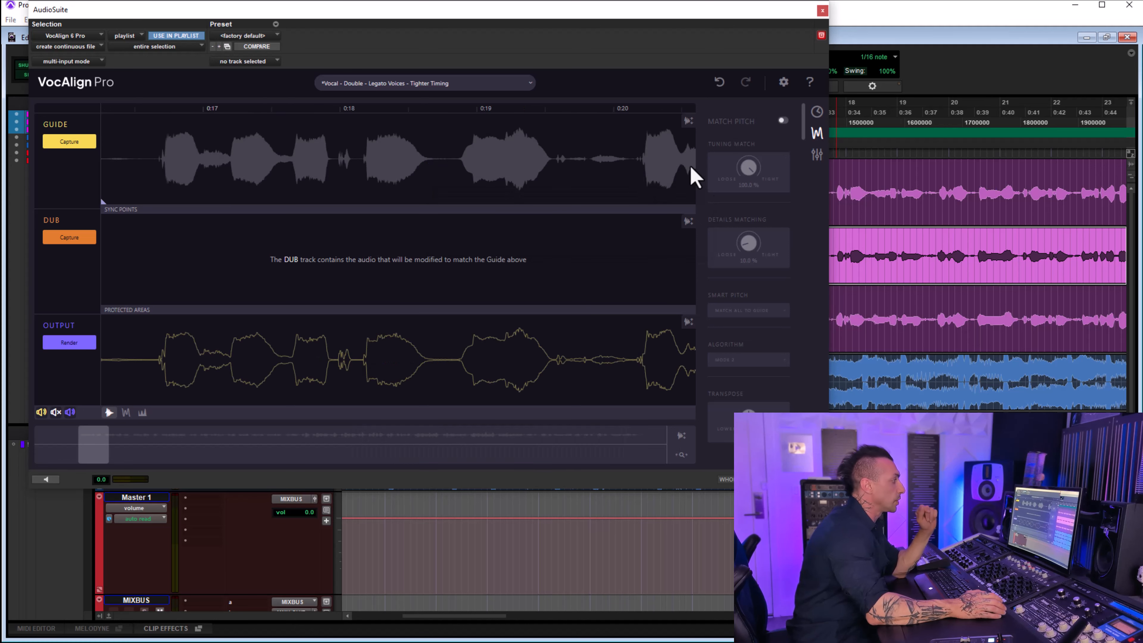
pyautogui.click(873, 222)
pyautogui.click(78, 238)
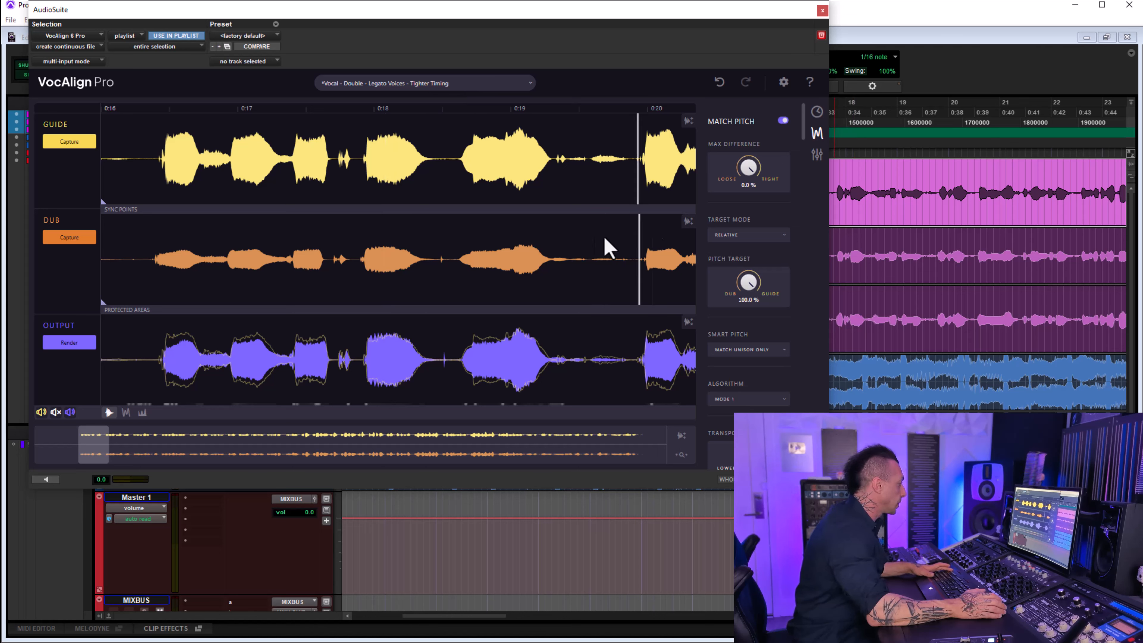
# Play back the session and preview VocAlign's pitch-matched output, repositioning the playhead between 0:19 and 0:20
pyautogui.click(906, 260)
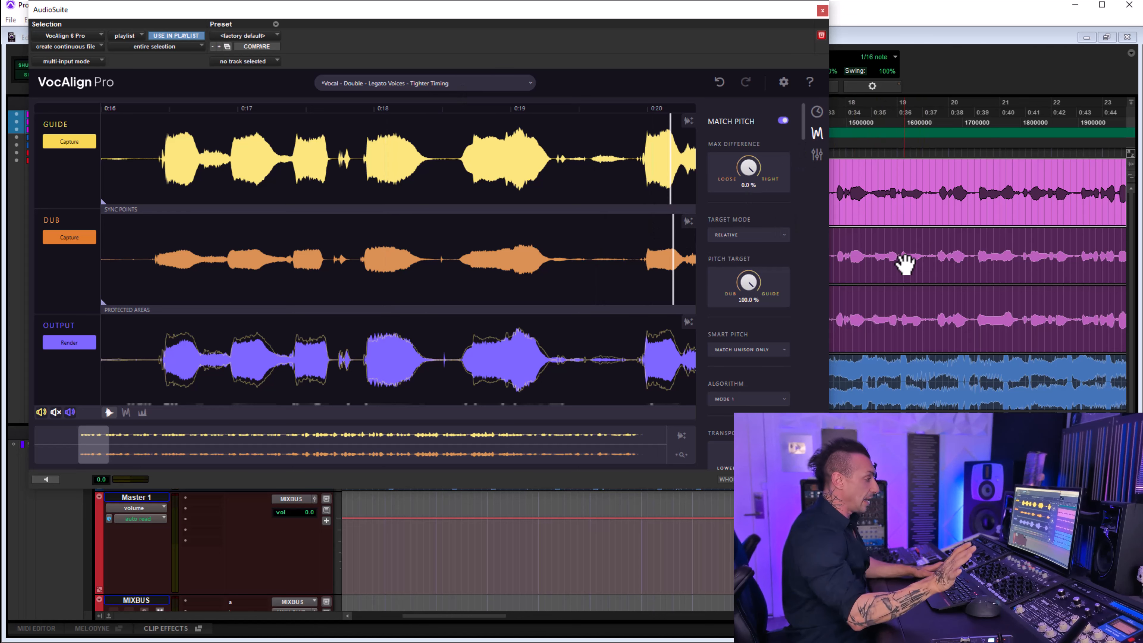
pyautogui.press('space')
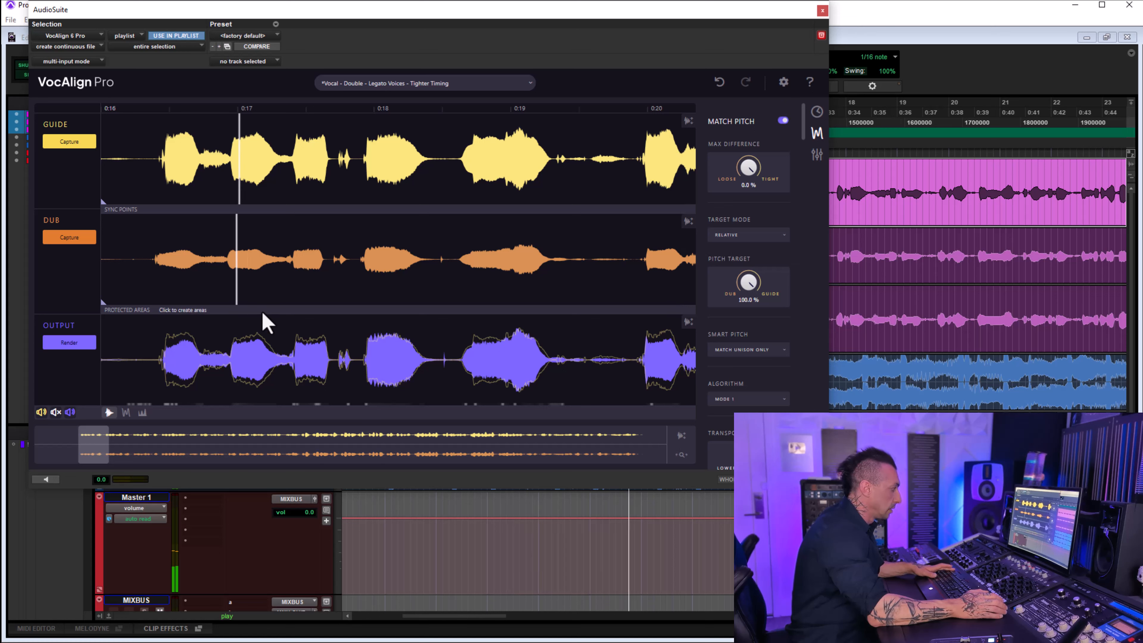
pyautogui.moveTo(263, 315); pyautogui.dragTo(359, 306)
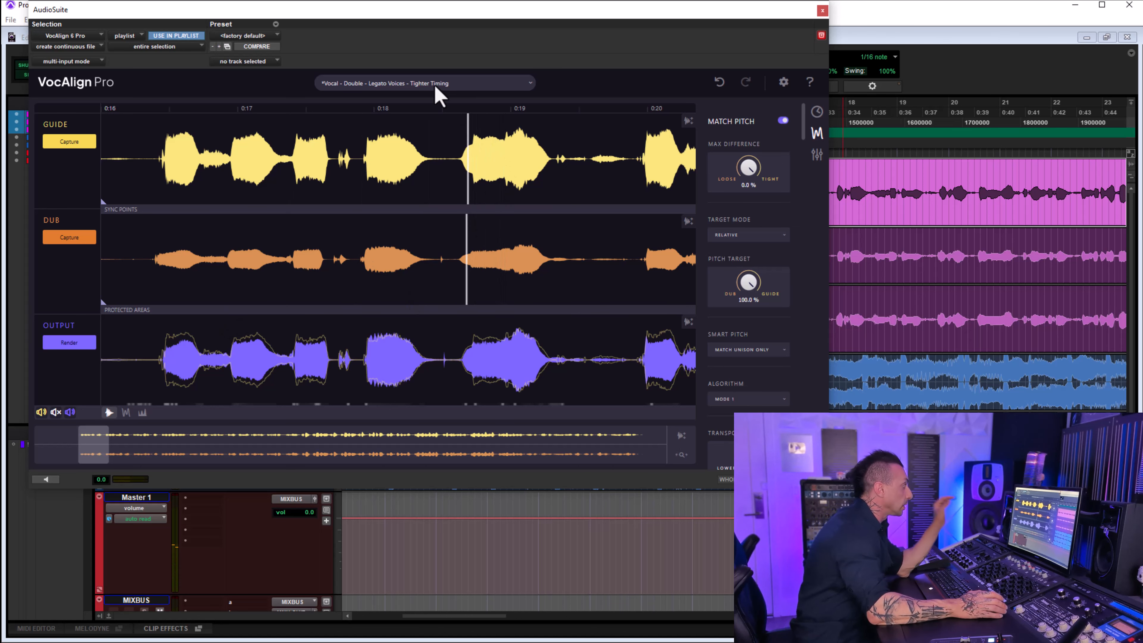
pyautogui.click(45, 480)
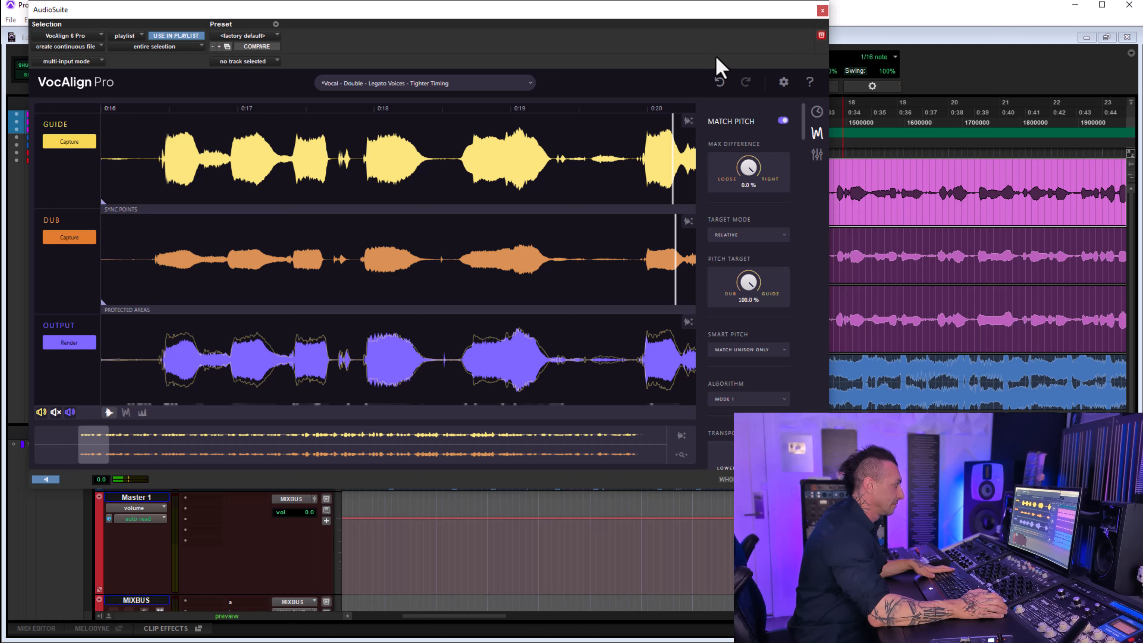
pyautogui.click(582, 158)
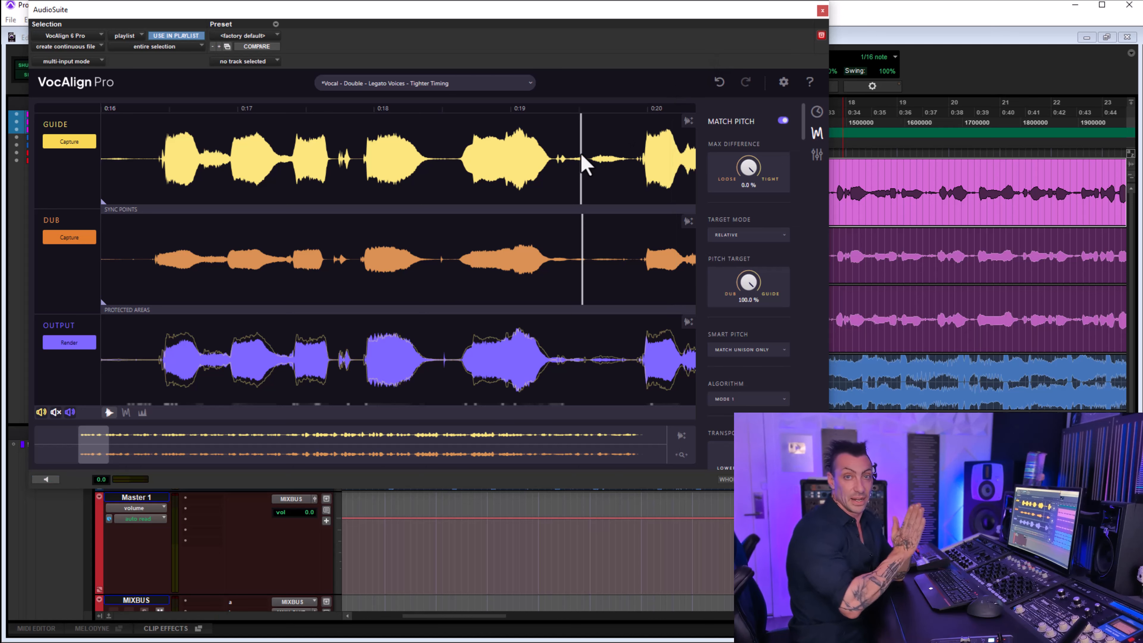
pyautogui.press('space')
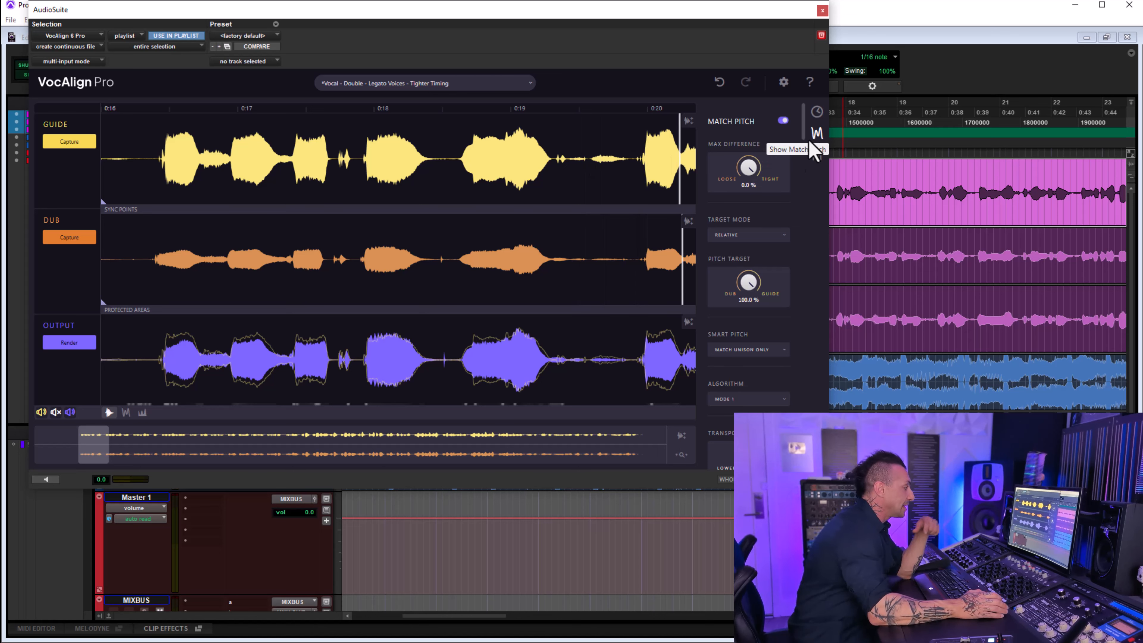
pyautogui.click(626, 259)
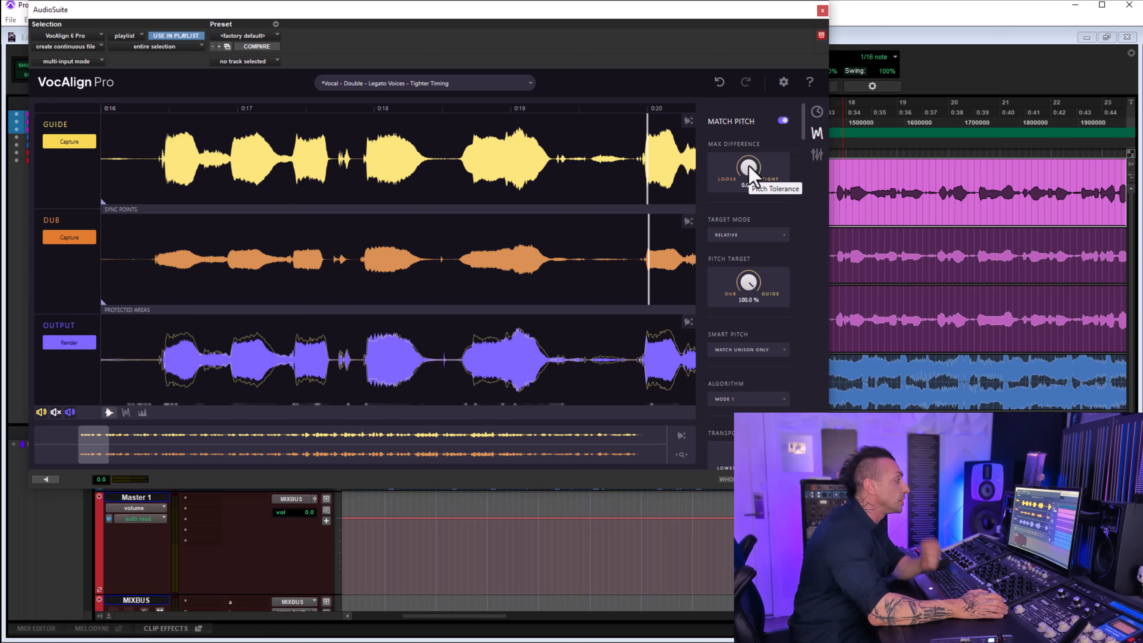
# Set the Match Pitch Max Difference to 8.6 %, and preview the output with the Match Timing settings shown alongside
pyautogui.moveTo(751, 169); pyautogui.dragTo(742, 219)
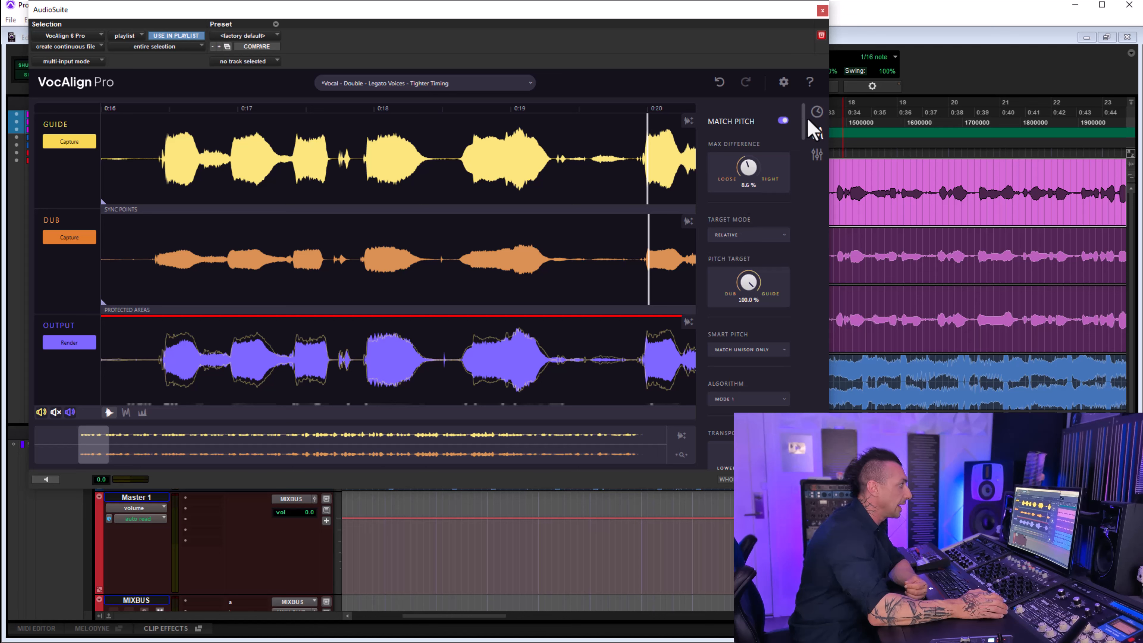
pyautogui.click(817, 115)
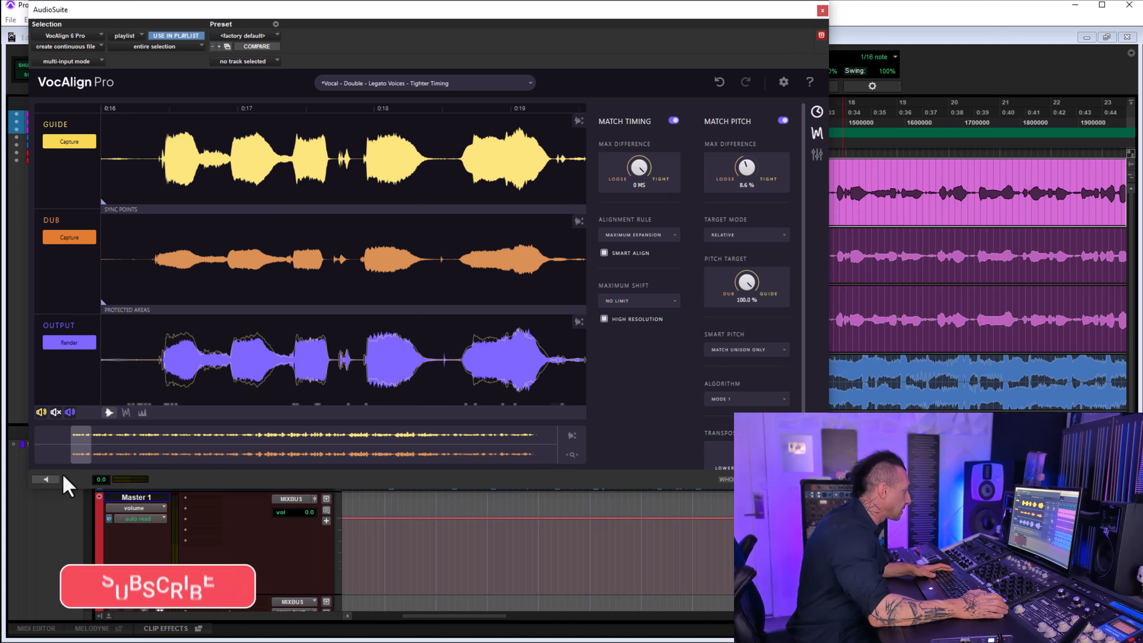
pyautogui.click(45, 479)
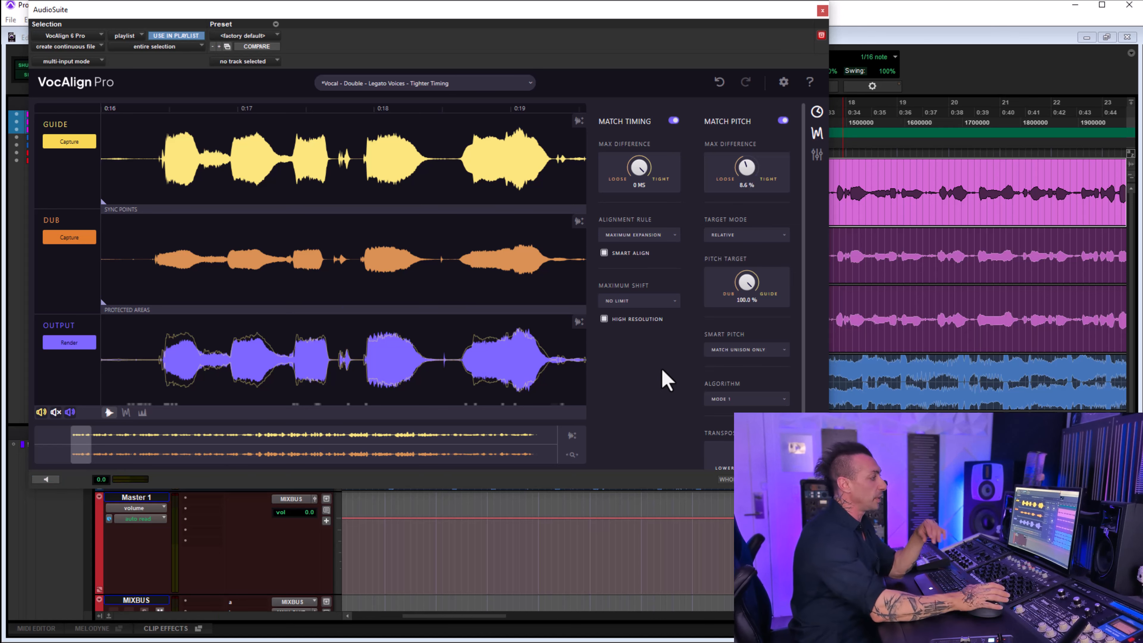
# Review the pitch Target Mode choices, keeping Relative, and show the additional Pitch Ranges and Formant Shift settings
pyautogui.click(966, 233)
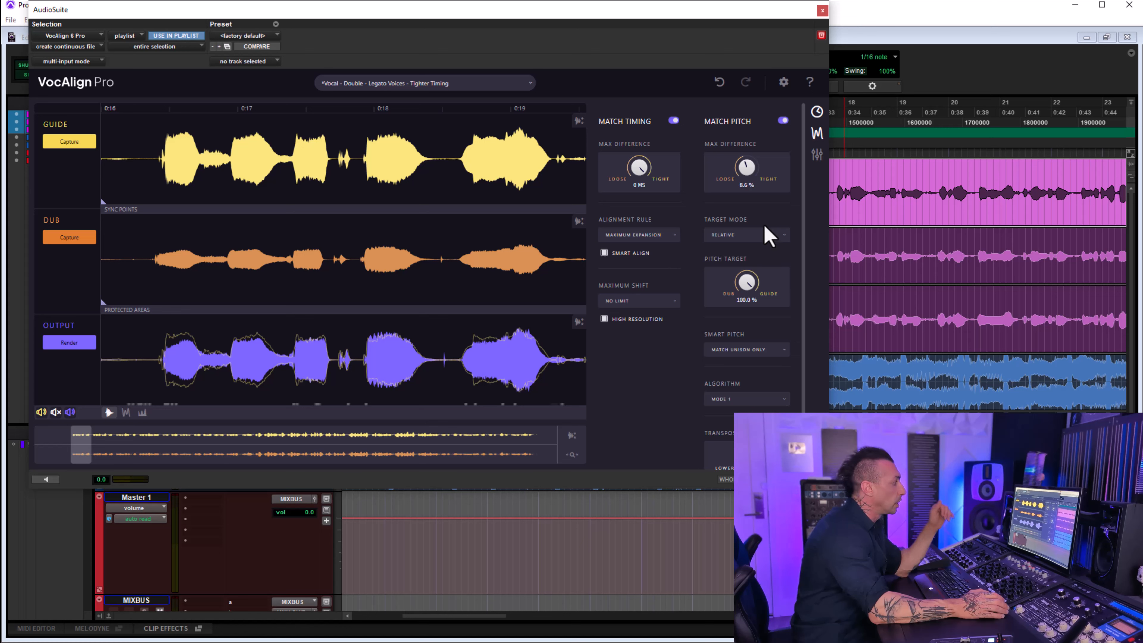
pyautogui.click(756, 236)
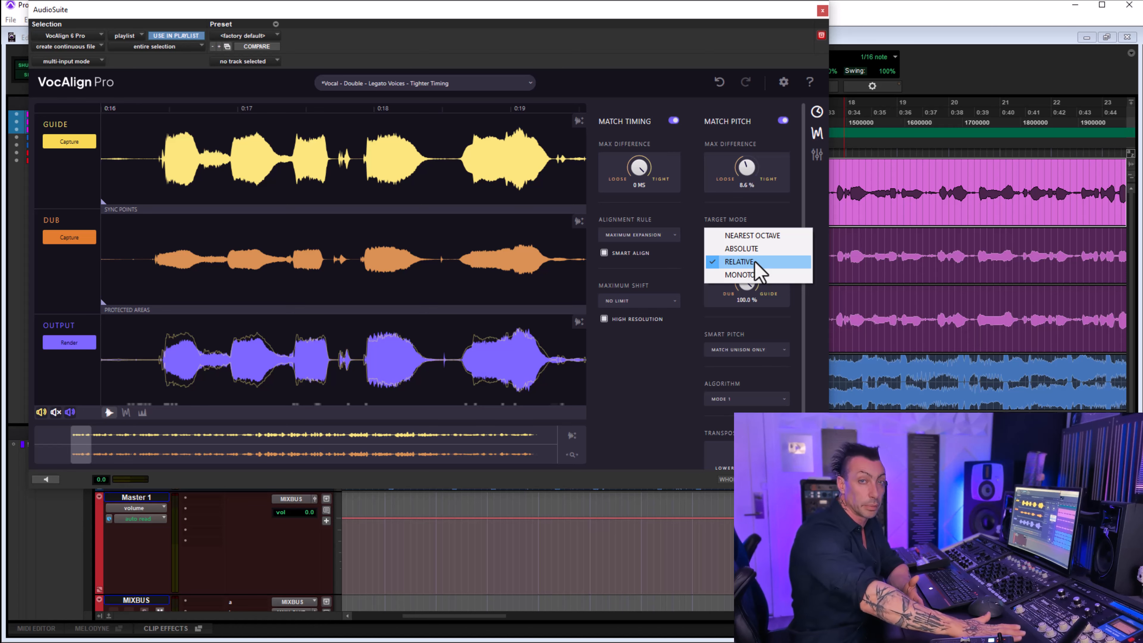
pyautogui.click(817, 155)
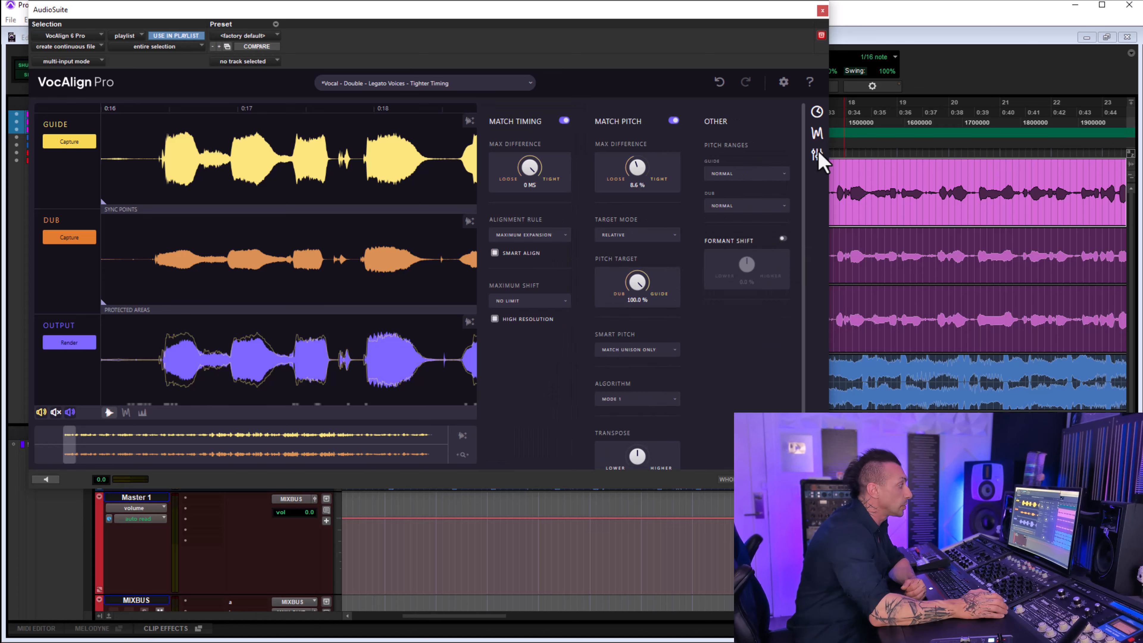
# Examine the available Pitch Ranges choices for the guide and the dub, keeping both on Normal
pyautogui.click(763, 173)
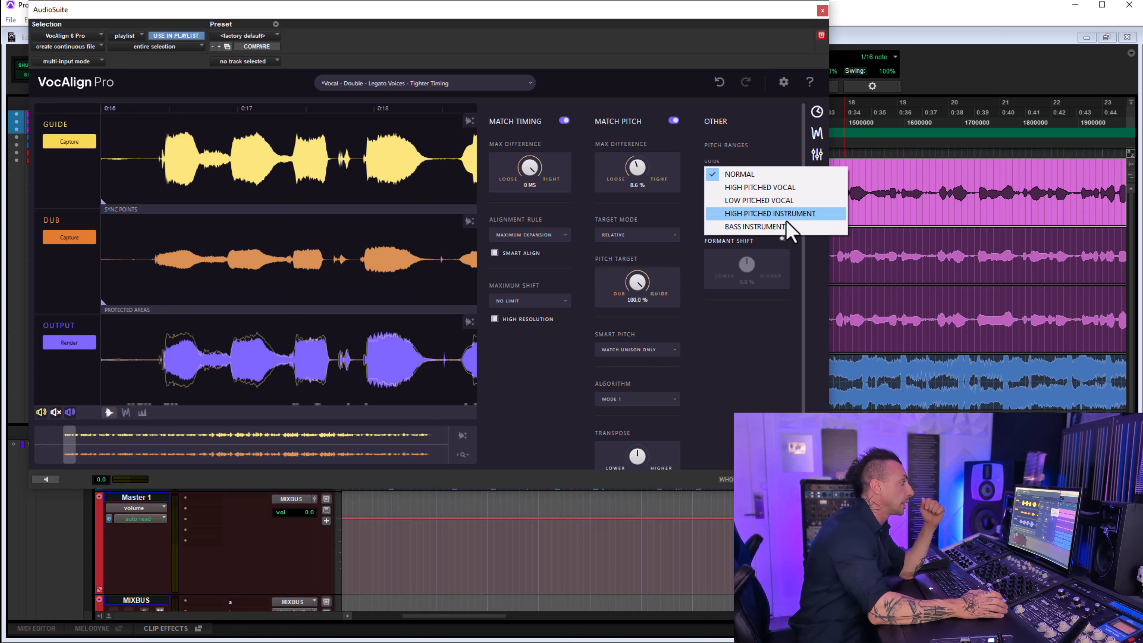
pyautogui.click(740, 334)
pyautogui.click(742, 205)
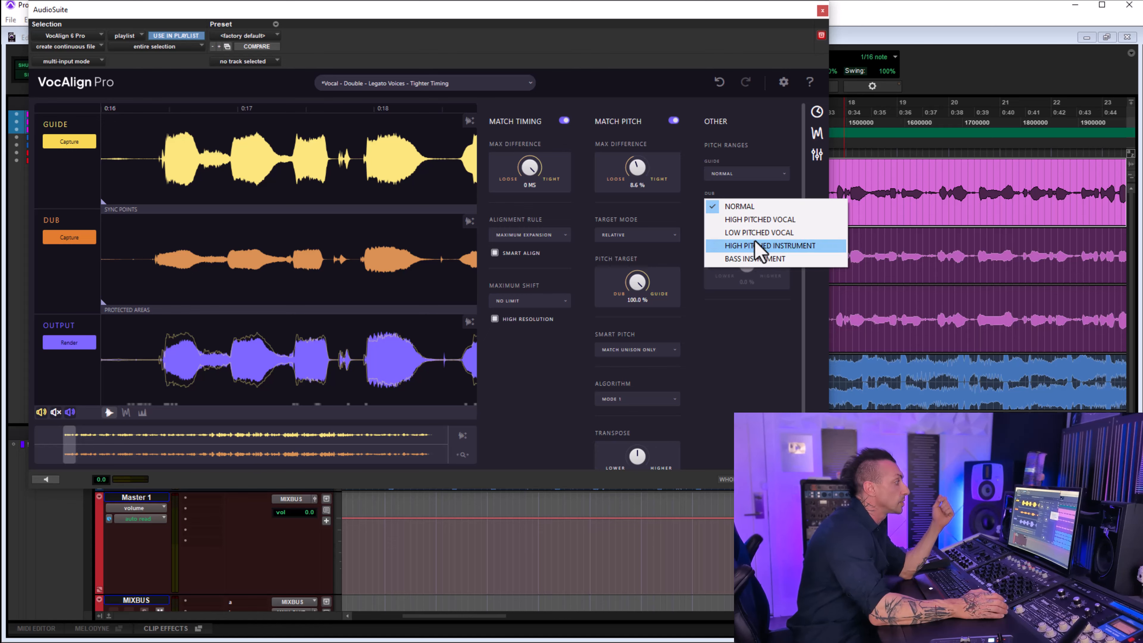
pyautogui.click(745, 332)
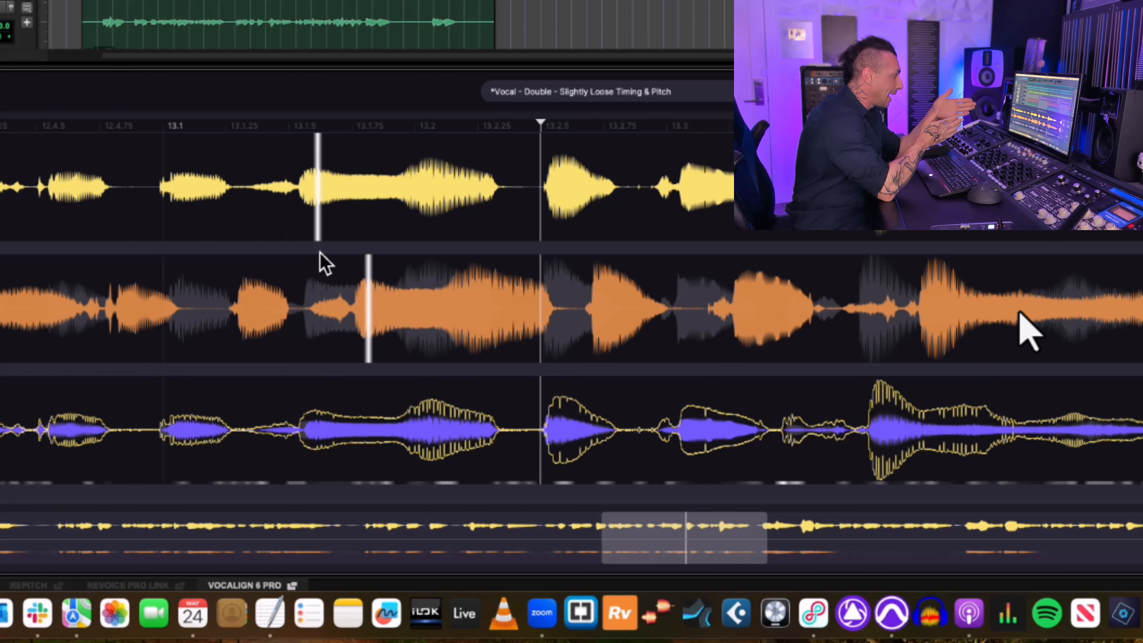
# In the Tiny Heart demo session, add a sync point near 13.1.5 and offset its dub end to the onset of the late dub phrase
pyautogui.click(300, 247)
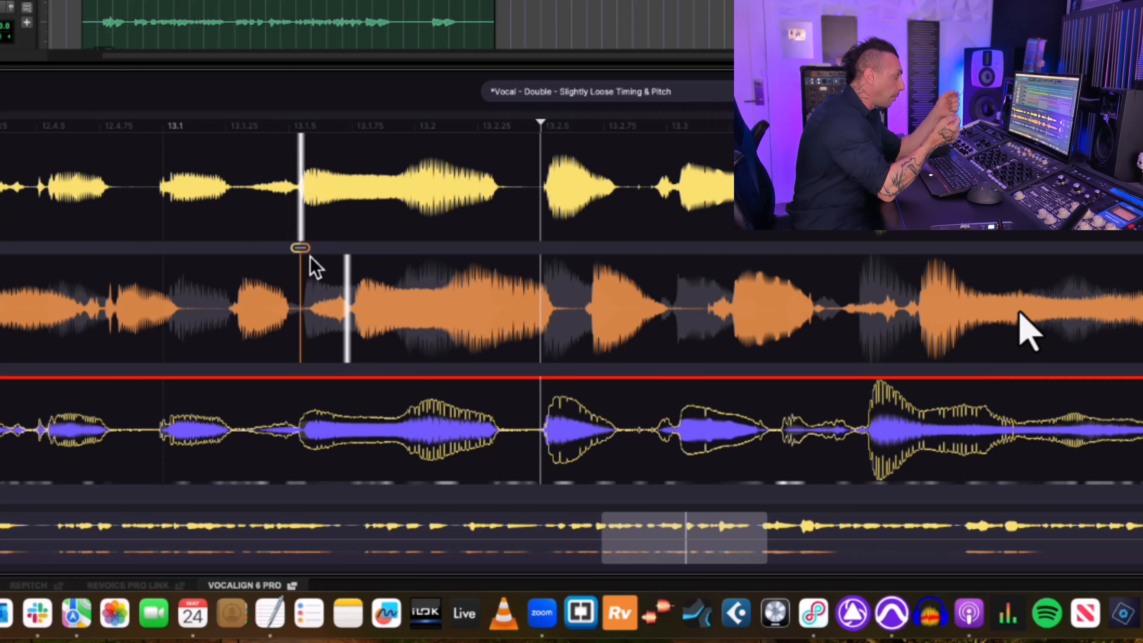
pyautogui.moveTo(306, 247); pyautogui.dragTo(356, 251)
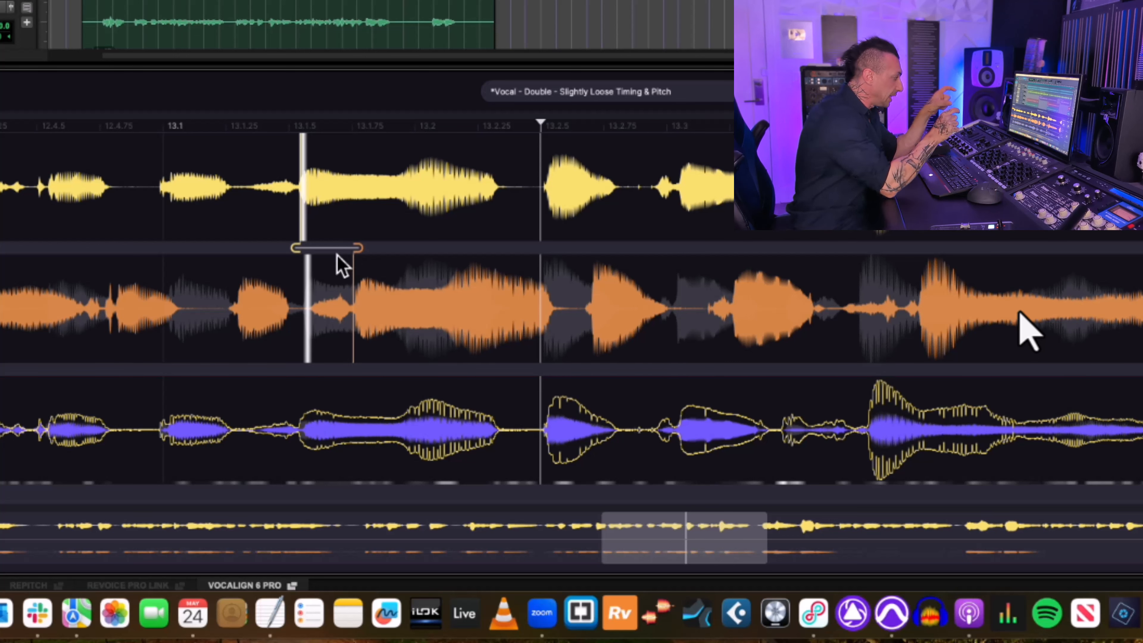
pyautogui.click(297, 249)
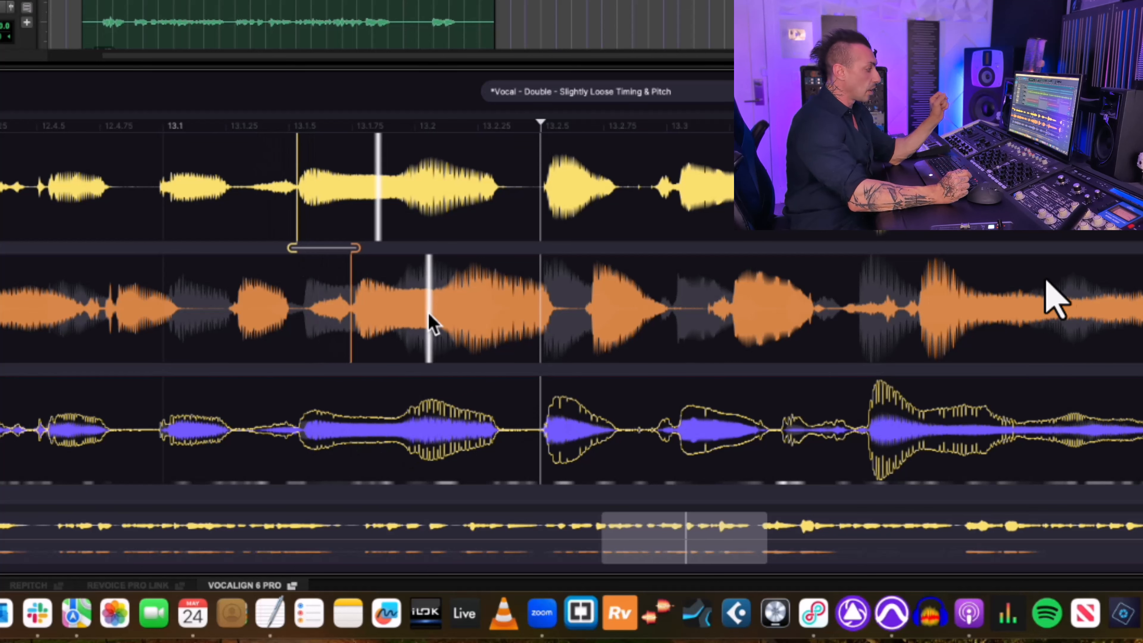
pyautogui.hscroll(15, 792, 366)
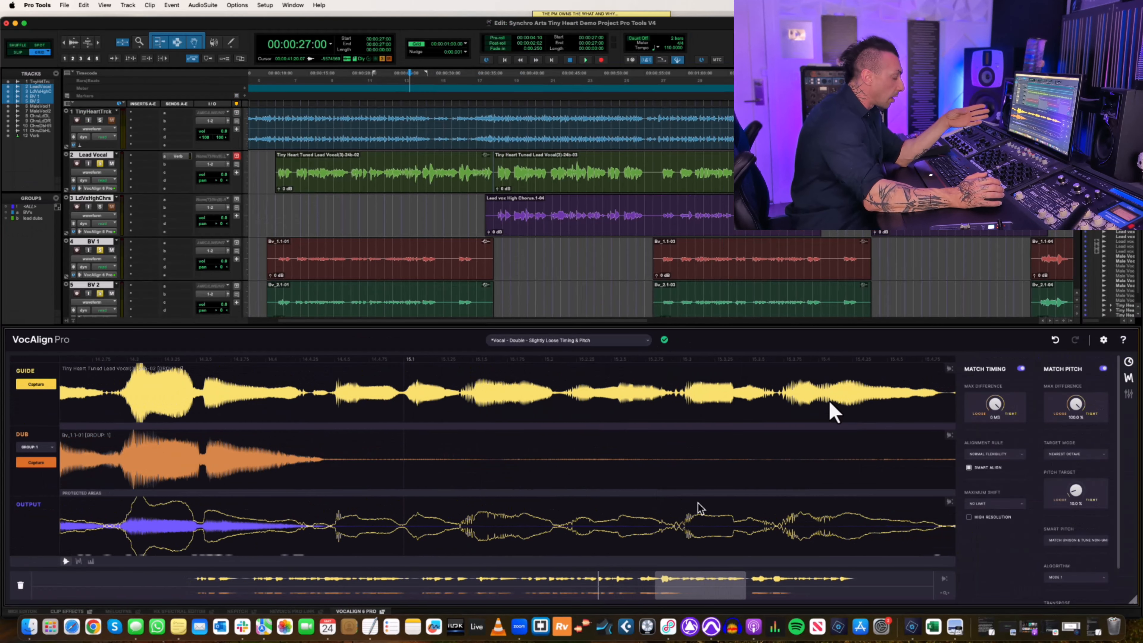
pyautogui.hscroll(-3, 833, 411)
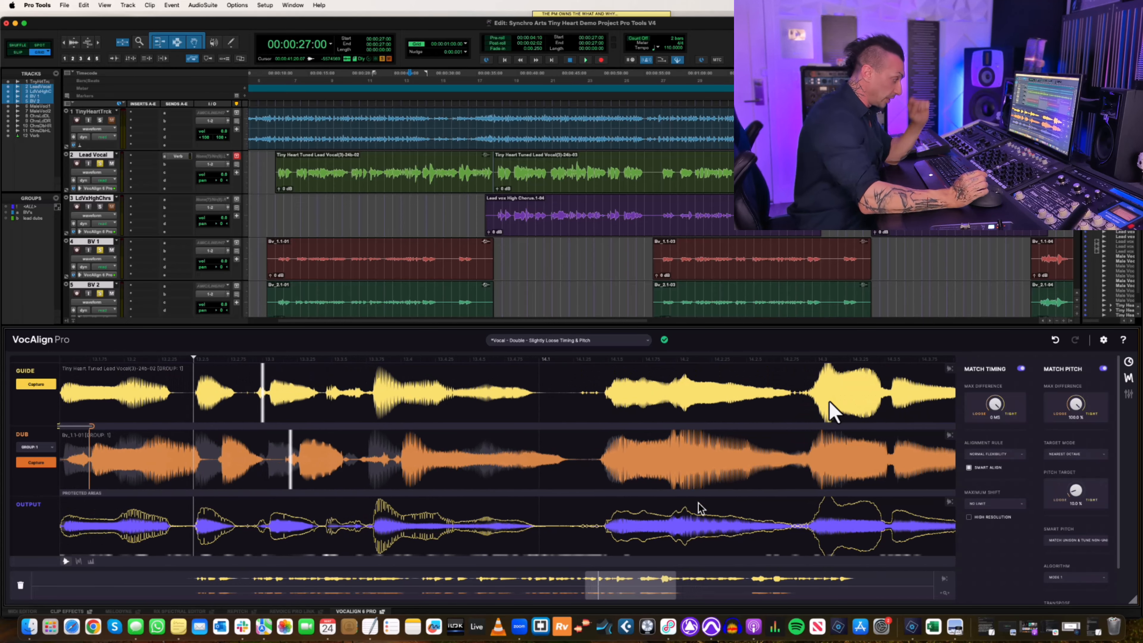
# In the AudioSuite VocAlign window, add a sync point at the guide's onset near 0:27 and move its dub end to the matching dub onset
pyautogui.moveTo(121, 461); pyautogui.dragTo(176, 460)
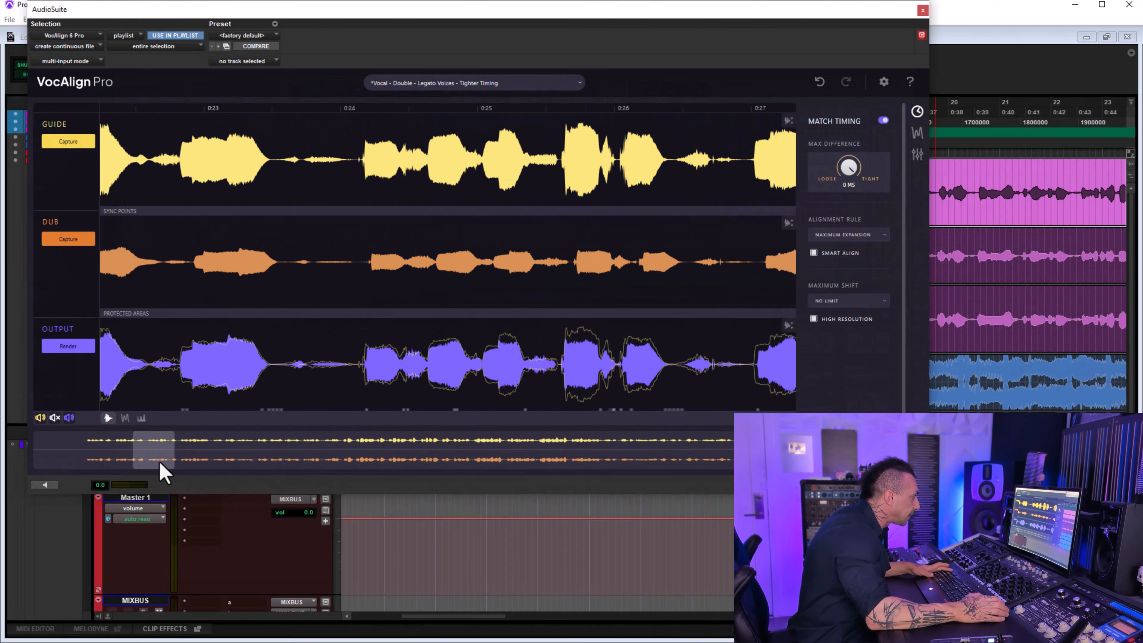
pyautogui.scroll(3, 288, 306)
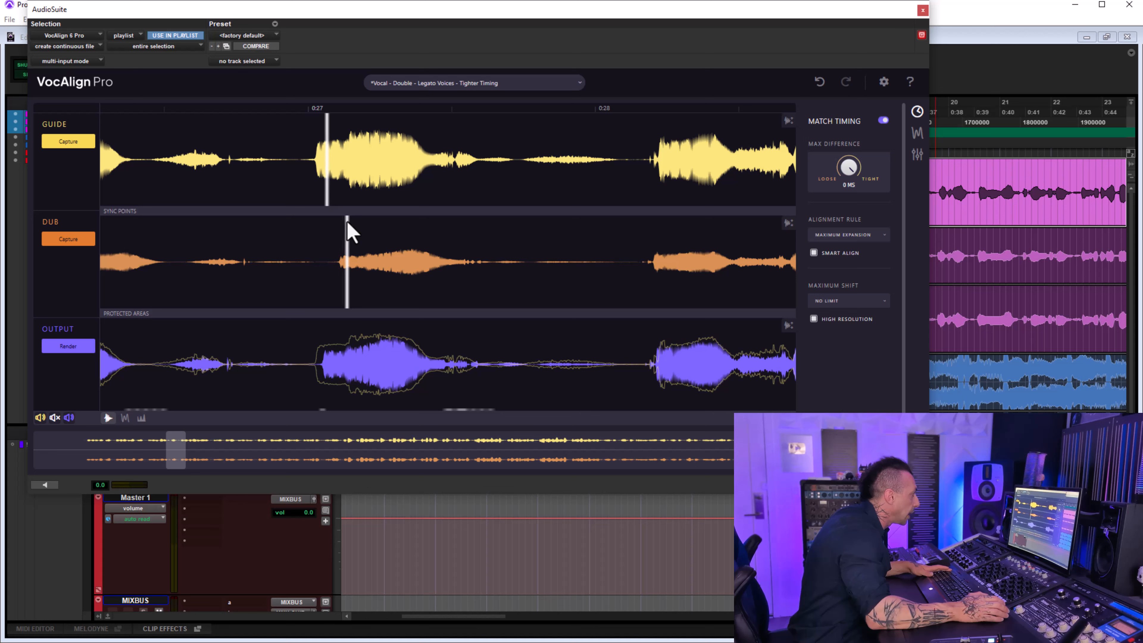
pyautogui.rightClick(314, 167)
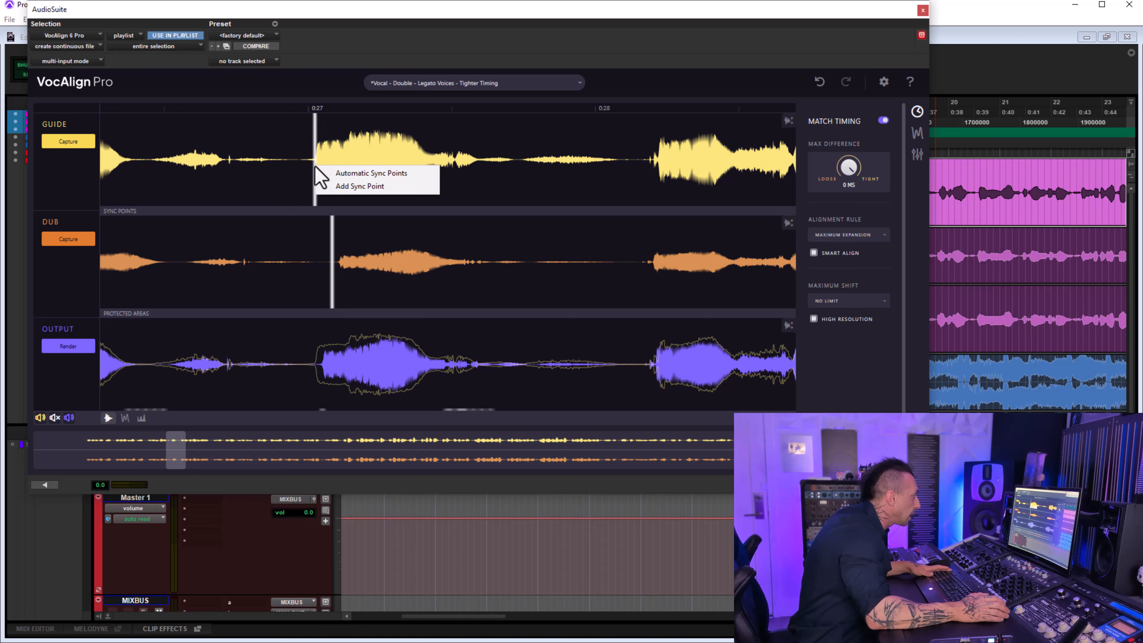
pyautogui.click(356, 186)
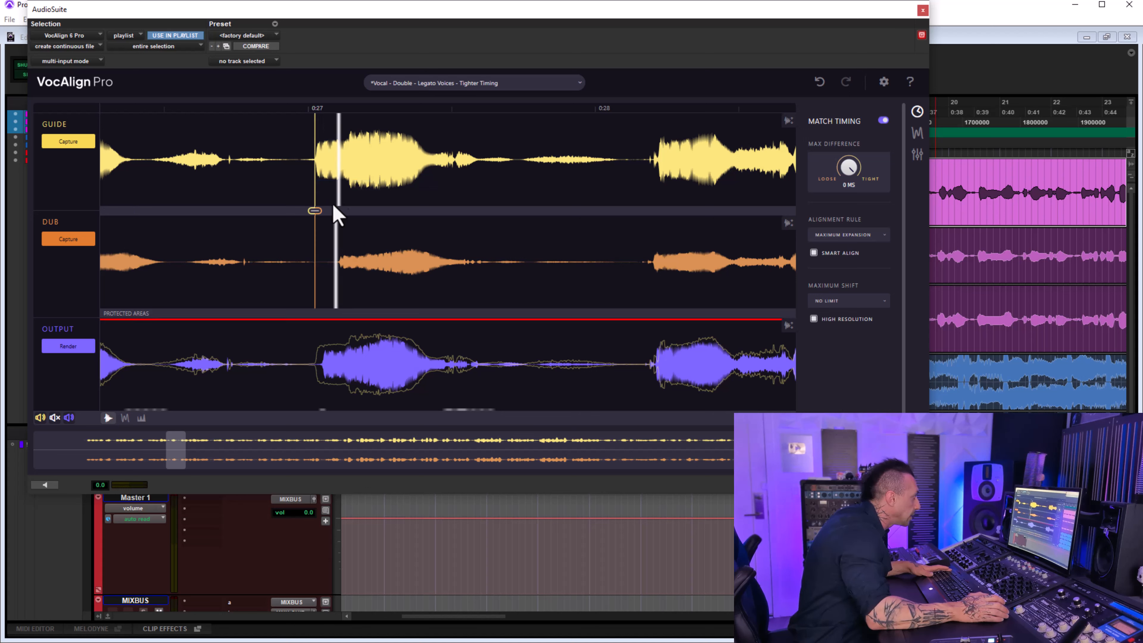
pyautogui.moveTo(323, 223); pyautogui.dragTo(332, 224)
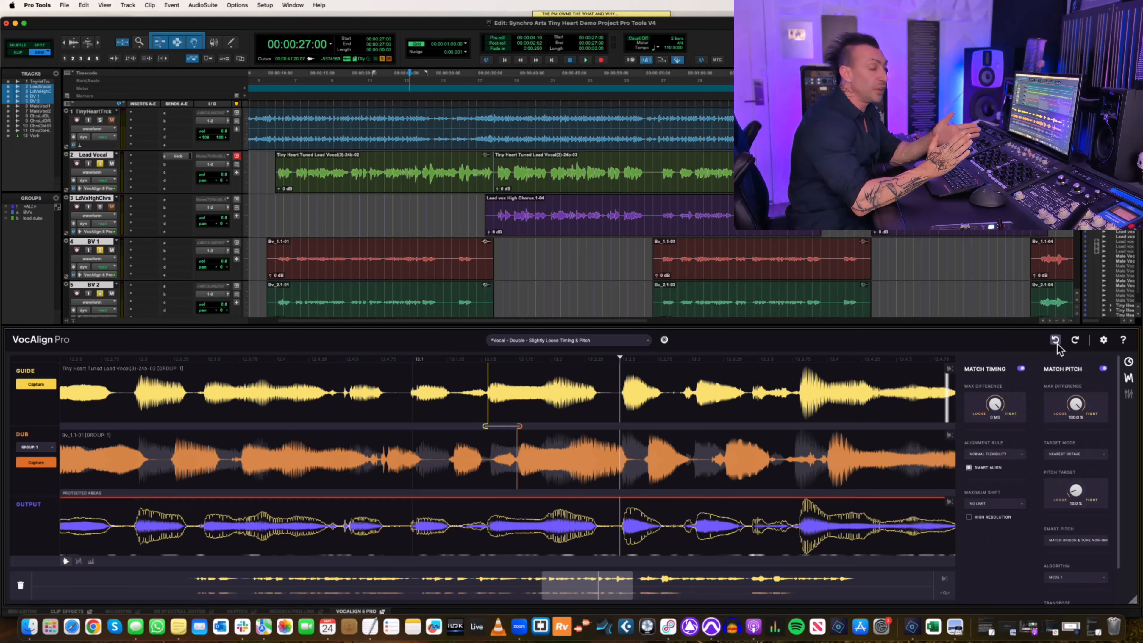
# Redo and undo the last sync point change in the Tiny Heart demo session
pyautogui.click(1075, 340)
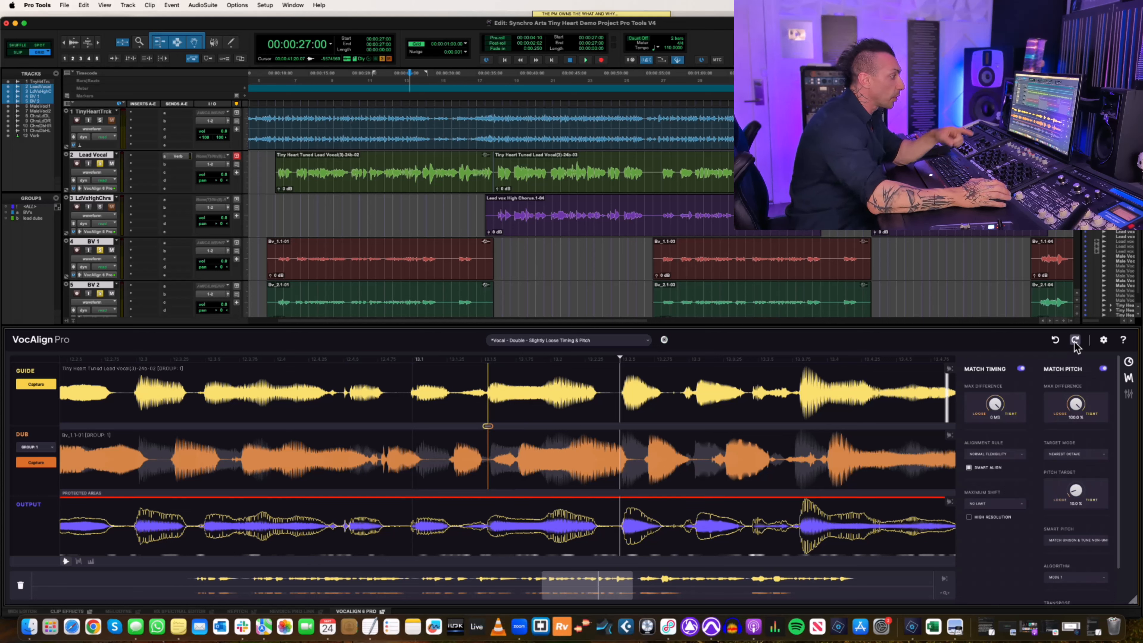
pyautogui.click(1056, 341)
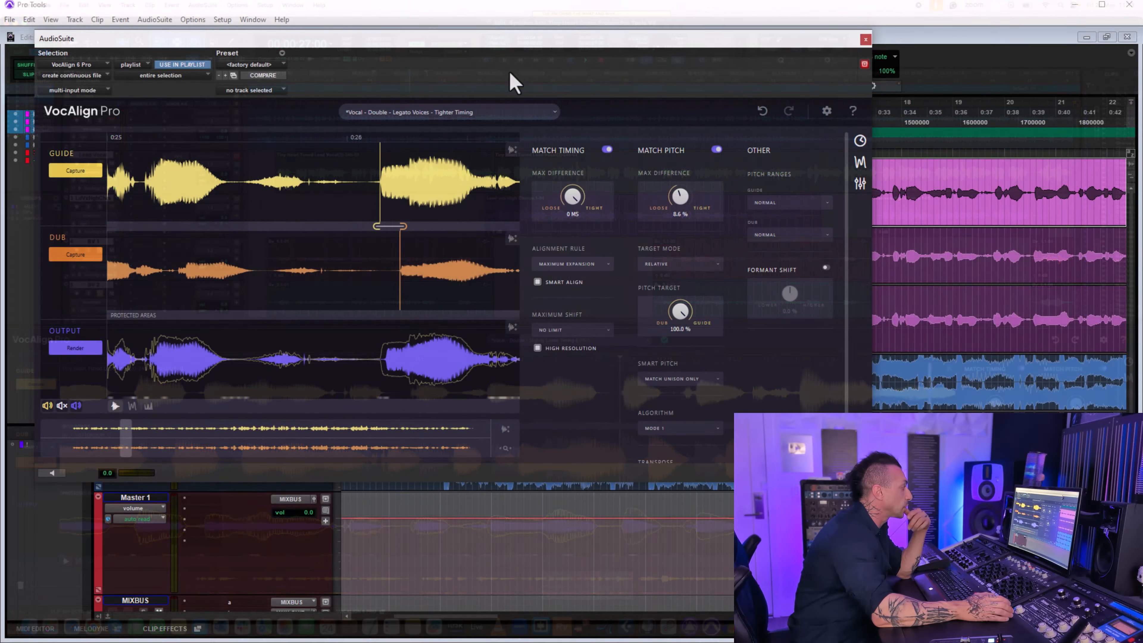
# Browse VocAlign's factory presets, examining the Instrument, Rap and Vocal categories with their Double and Harmony options
pyautogui.click(446, 112)
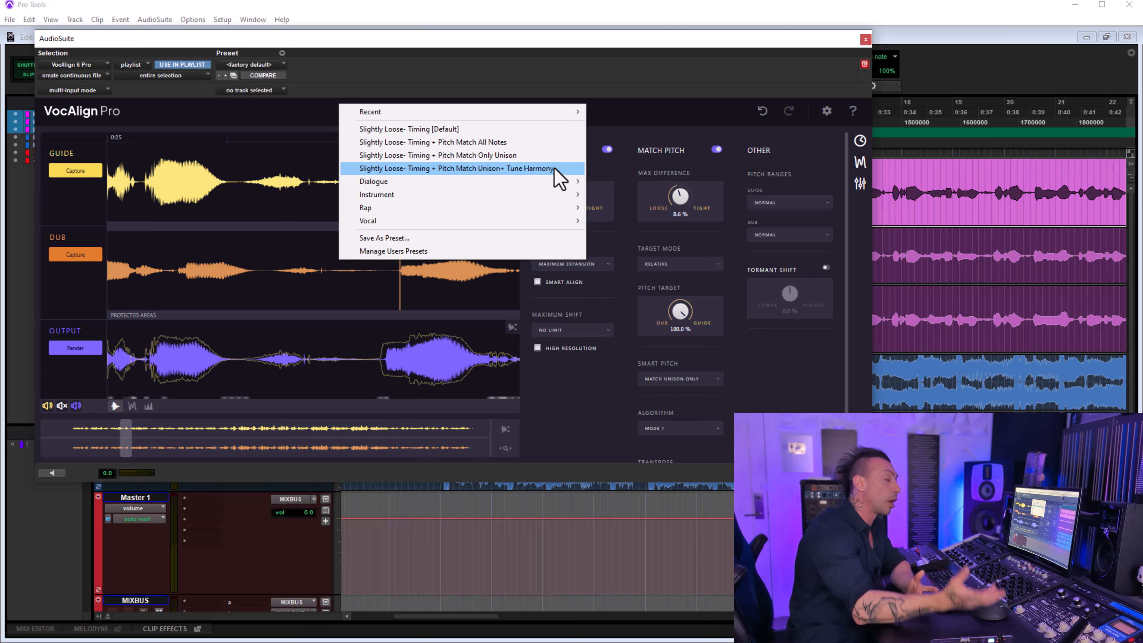
pyautogui.moveTo(563, 181)
pyautogui.moveTo(624, 209)
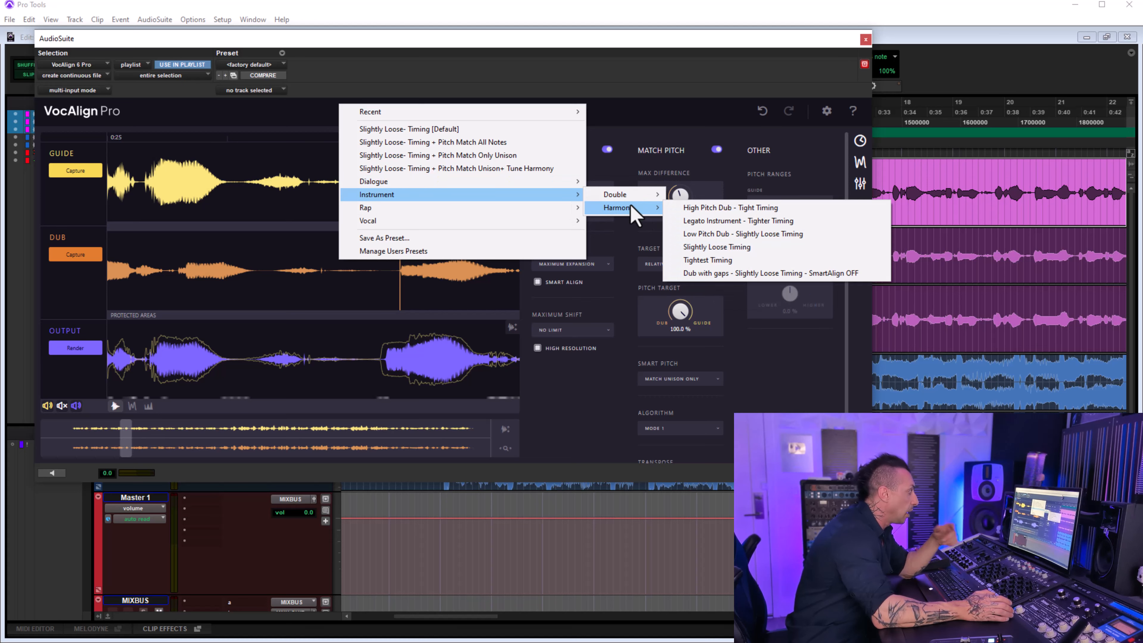
pyautogui.moveTo(540, 211)
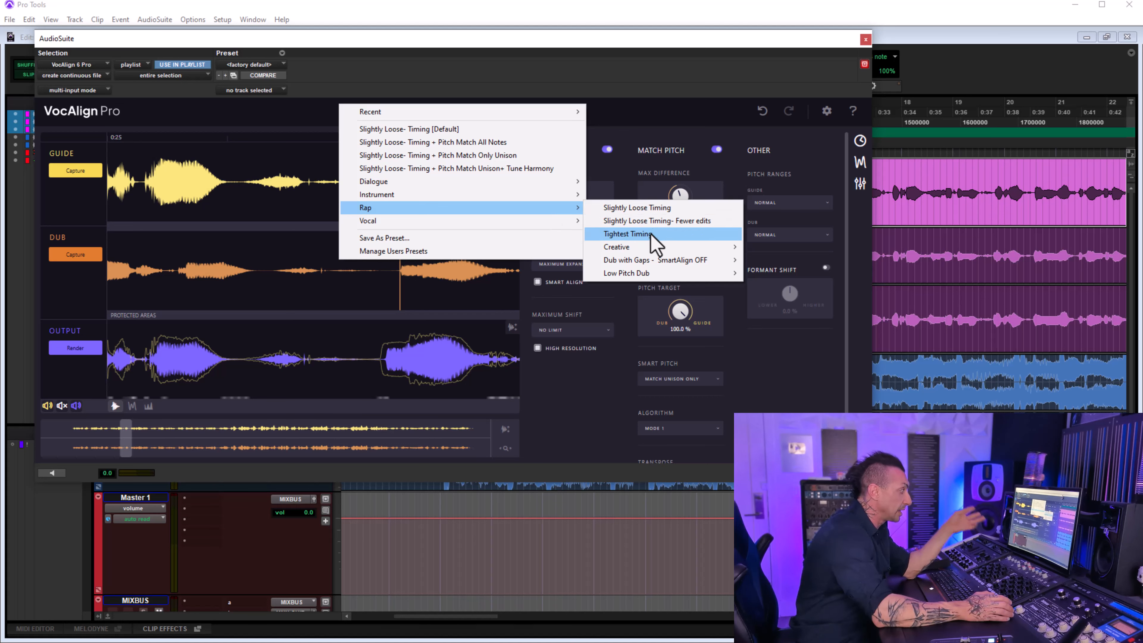
pyautogui.moveTo(697, 249)
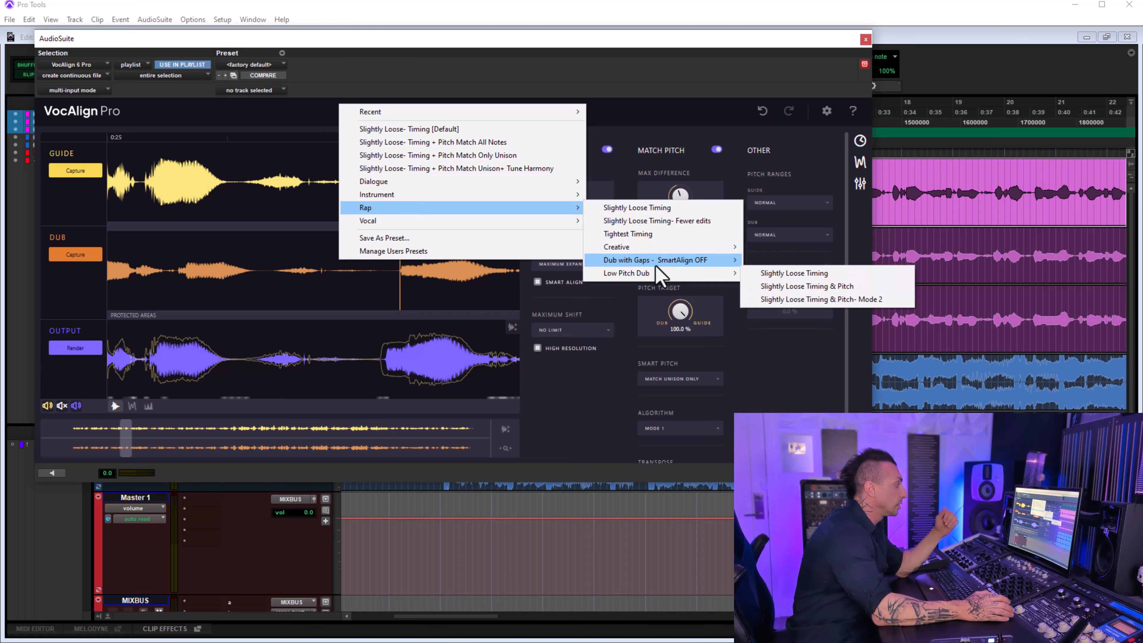
pyautogui.moveTo(644, 280)
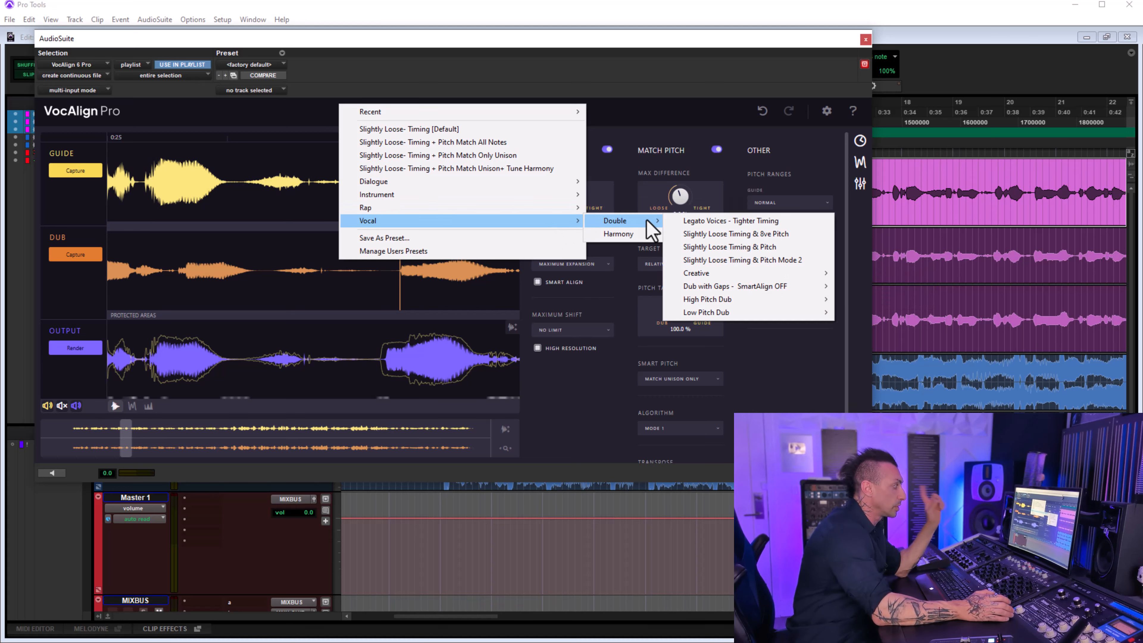
pyautogui.moveTo(648, 235)
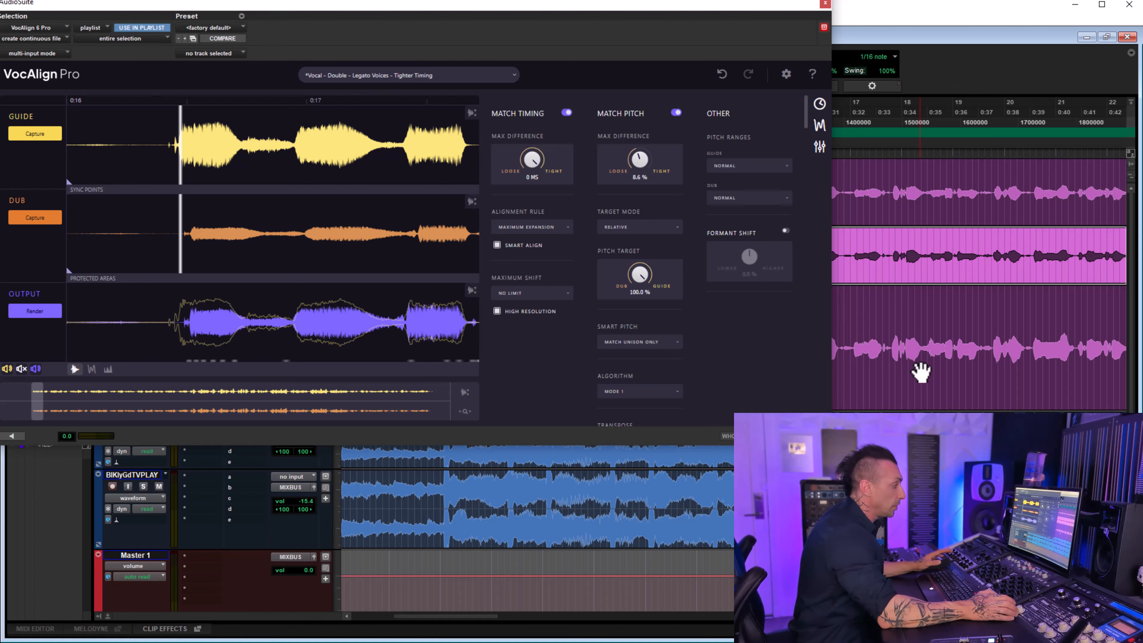
# Select the Audio 3 vocal clip and play back the session, moving the VocAlign window aside to uncover more of the session
pyautogui.click(921, 373)
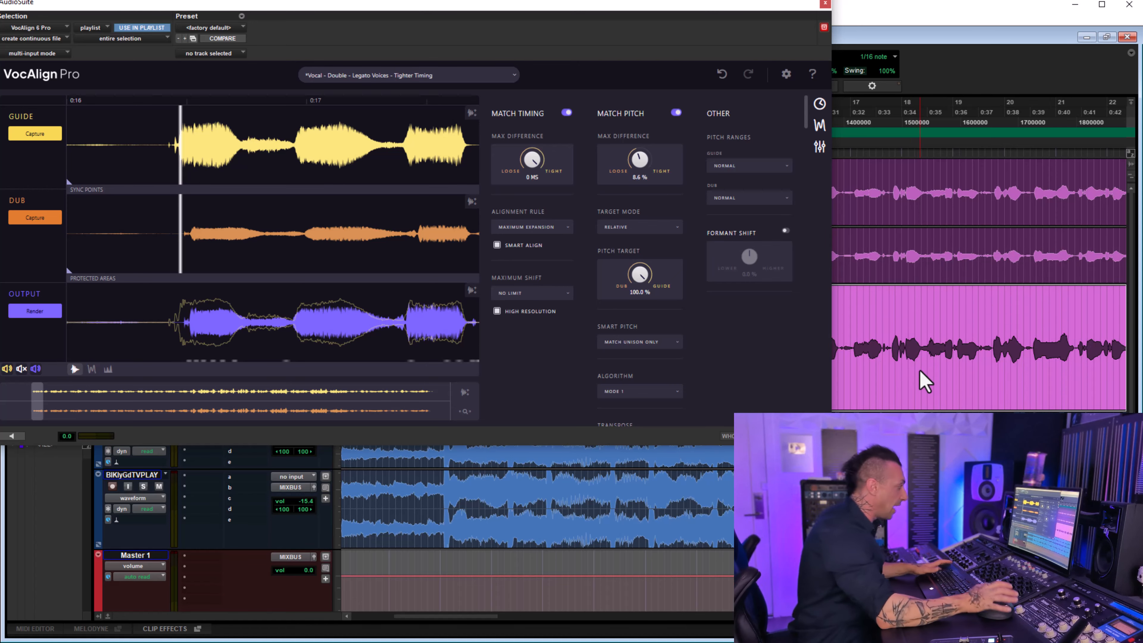
pyautogui.press('space')
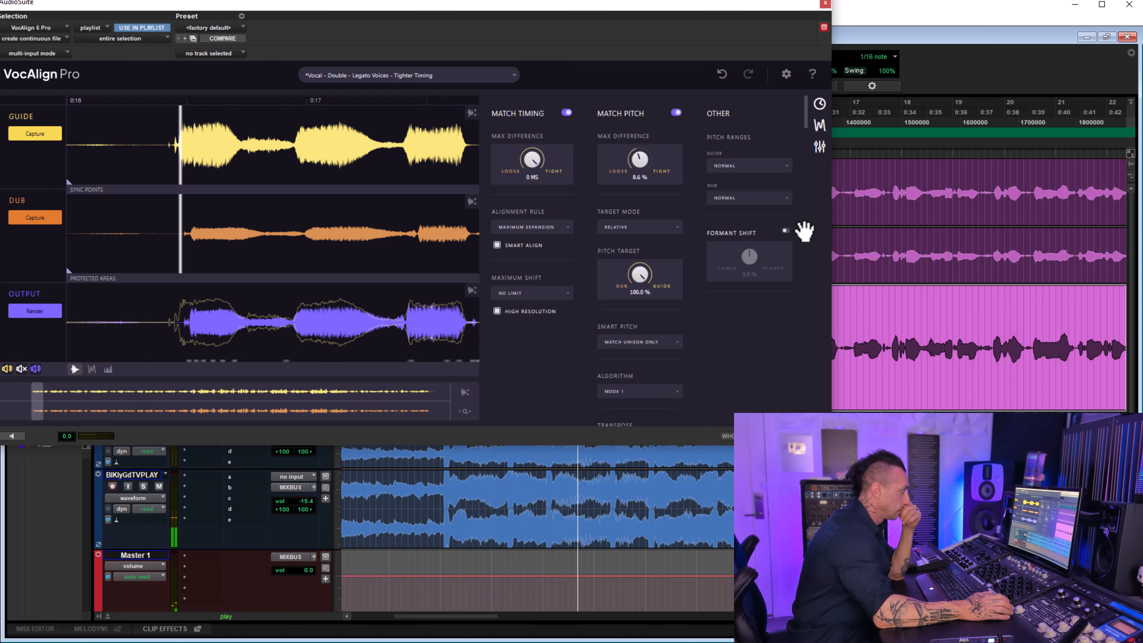
pyautogui.moveTo(615, 4); pyautogui.dragTo(662, 3)
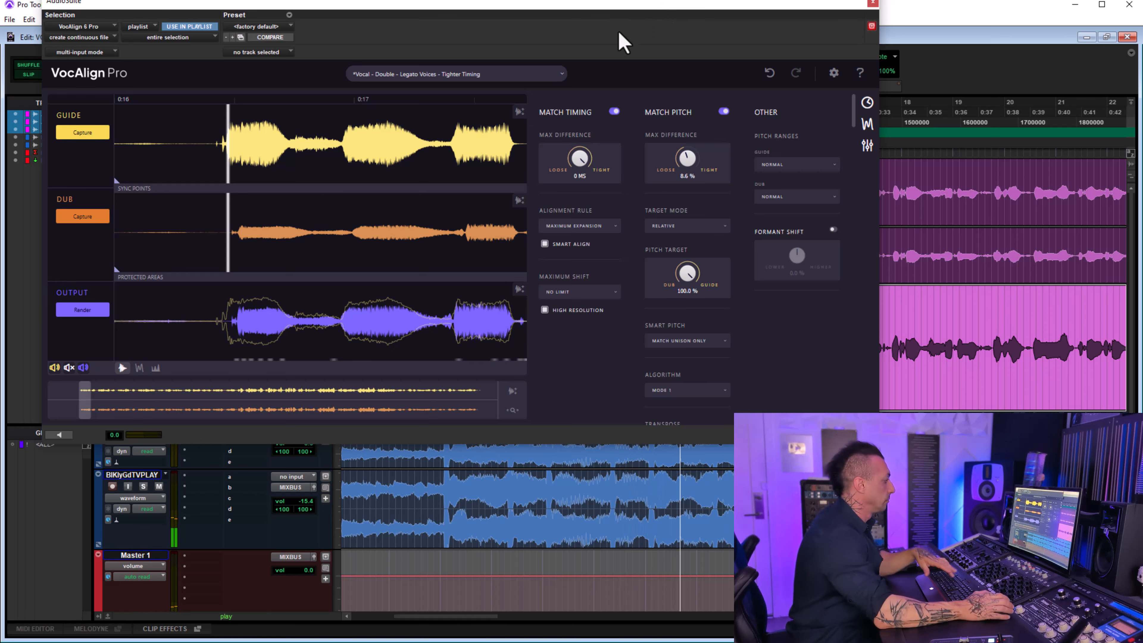
# Preview the aligned output, set the playhead just before the first phrase, and render the output onto the Audio 3 clip
pyautogui.click(64, 438)
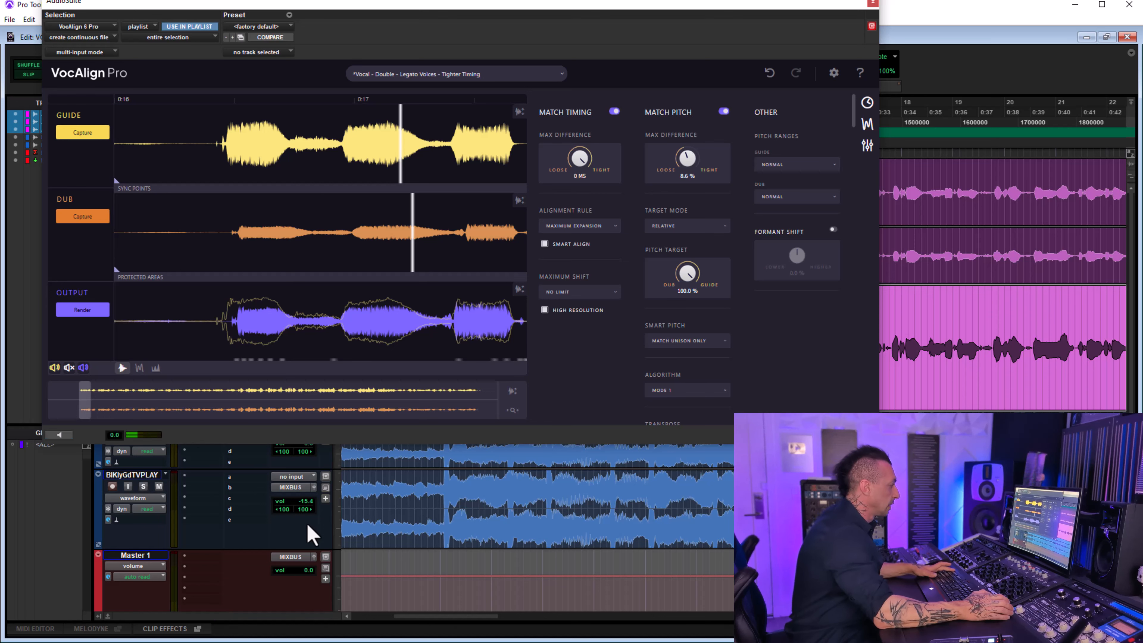
pyautogui.click(151, 227)
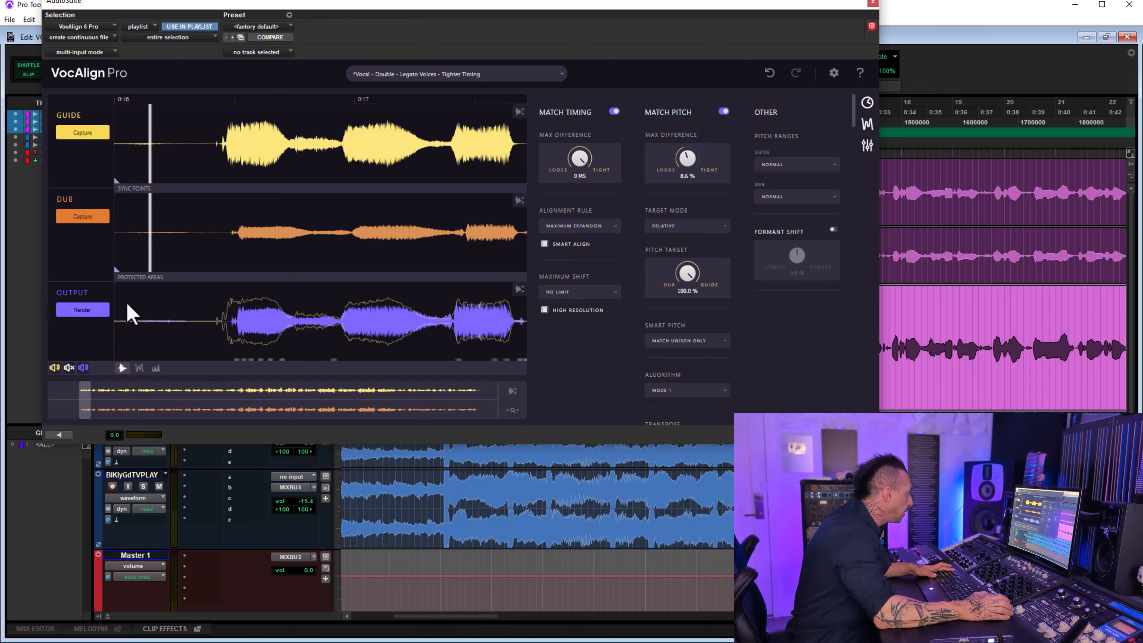
pyautogui.click(96, 311)
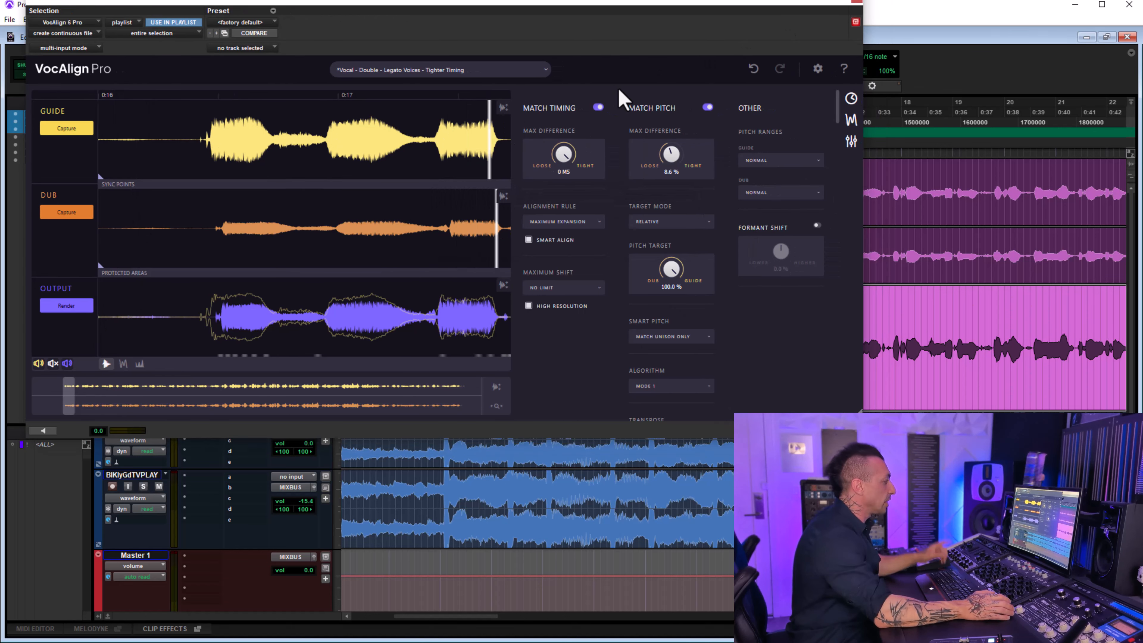
# Play back the session with the rendered double, deselect the Audio 3 clip, and audition another passage before stopping
pyautogui.press('space')
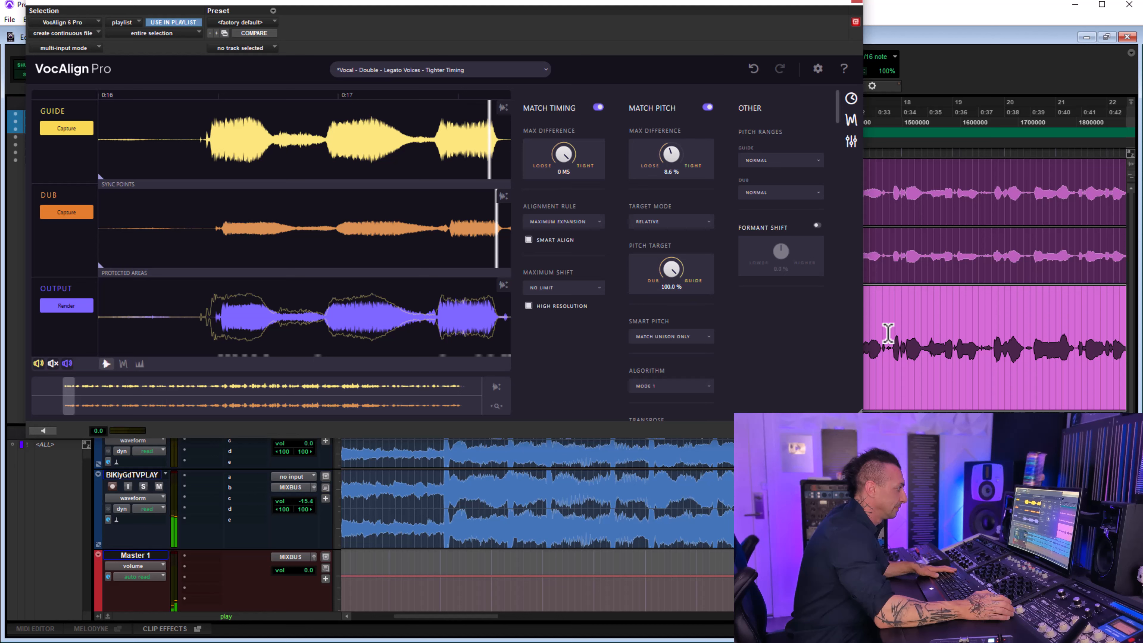
pyautogui.click(888, 333)
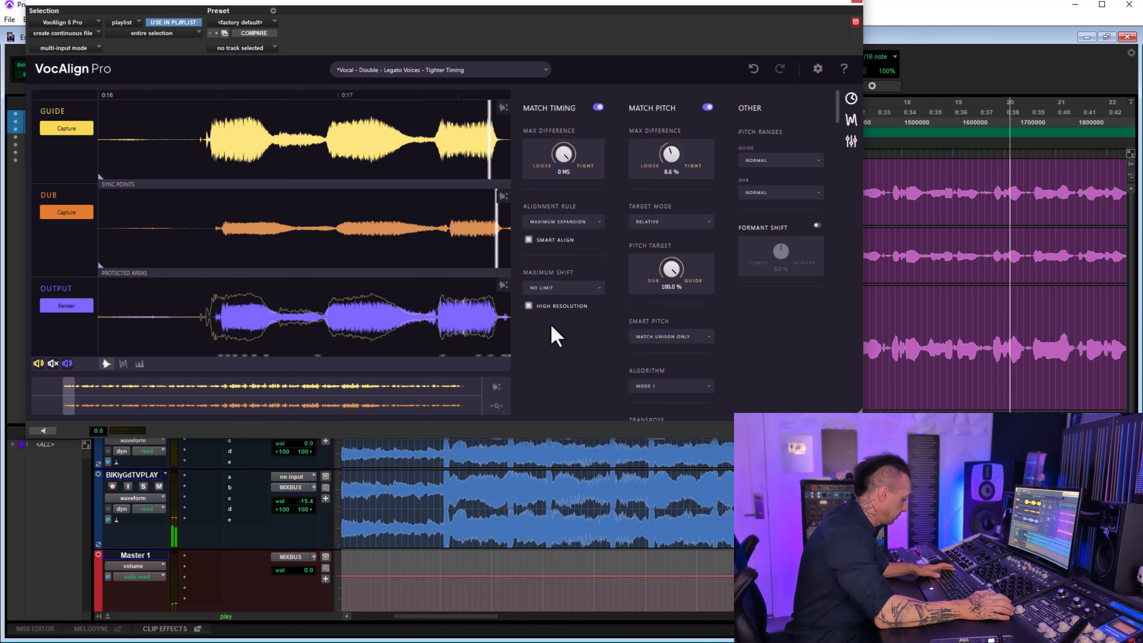
pyautogui.press('space')
pyautogui.press('space')
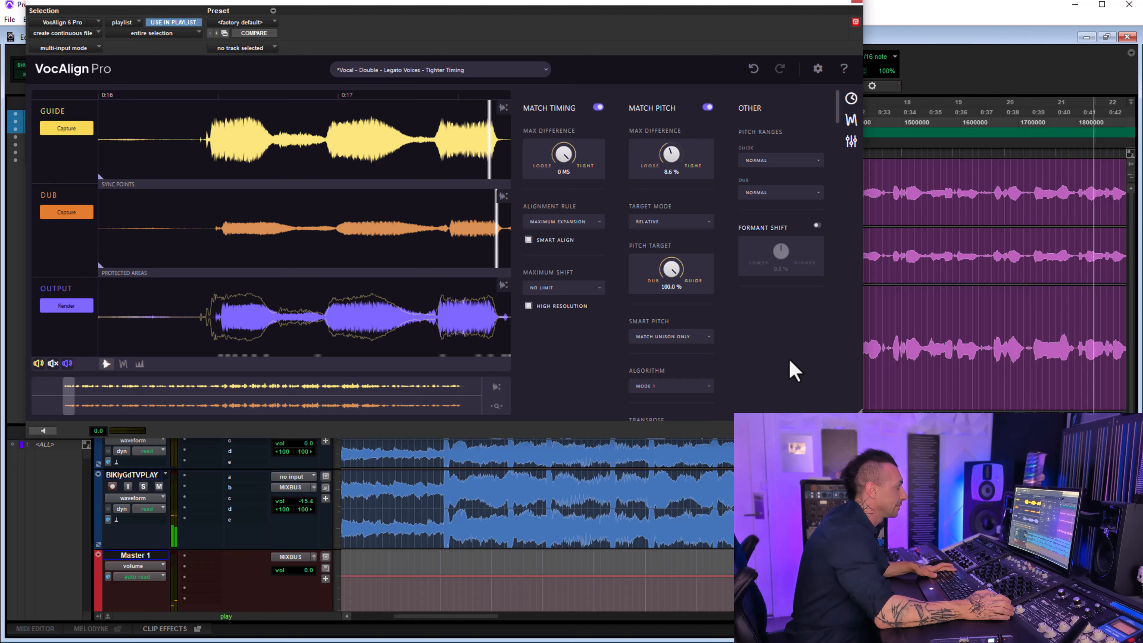
pyautogui.press('space')
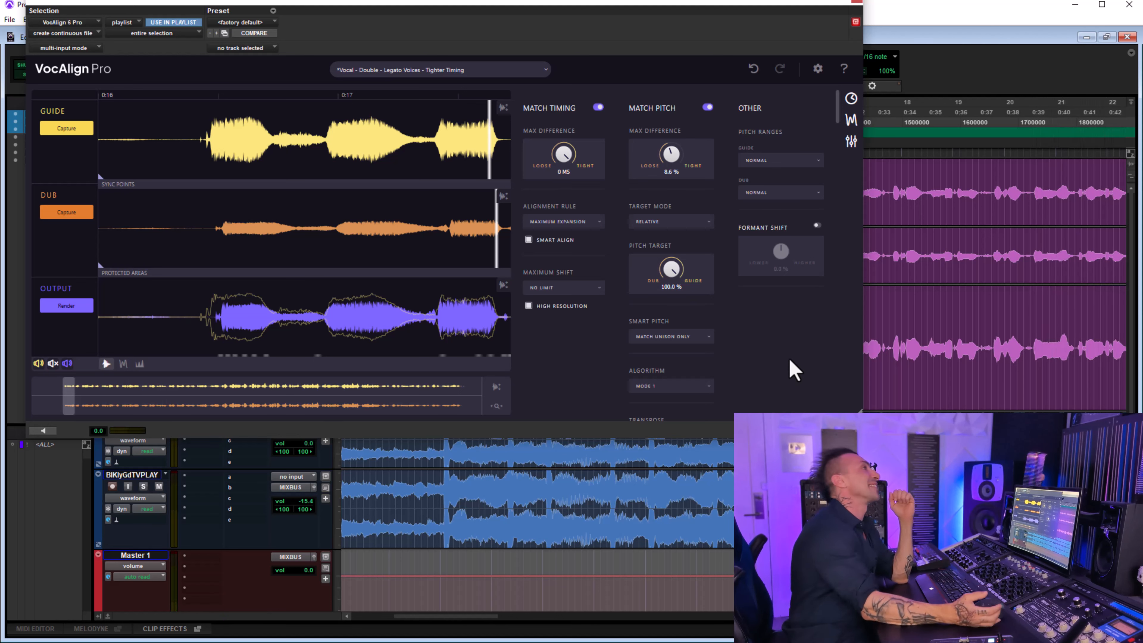